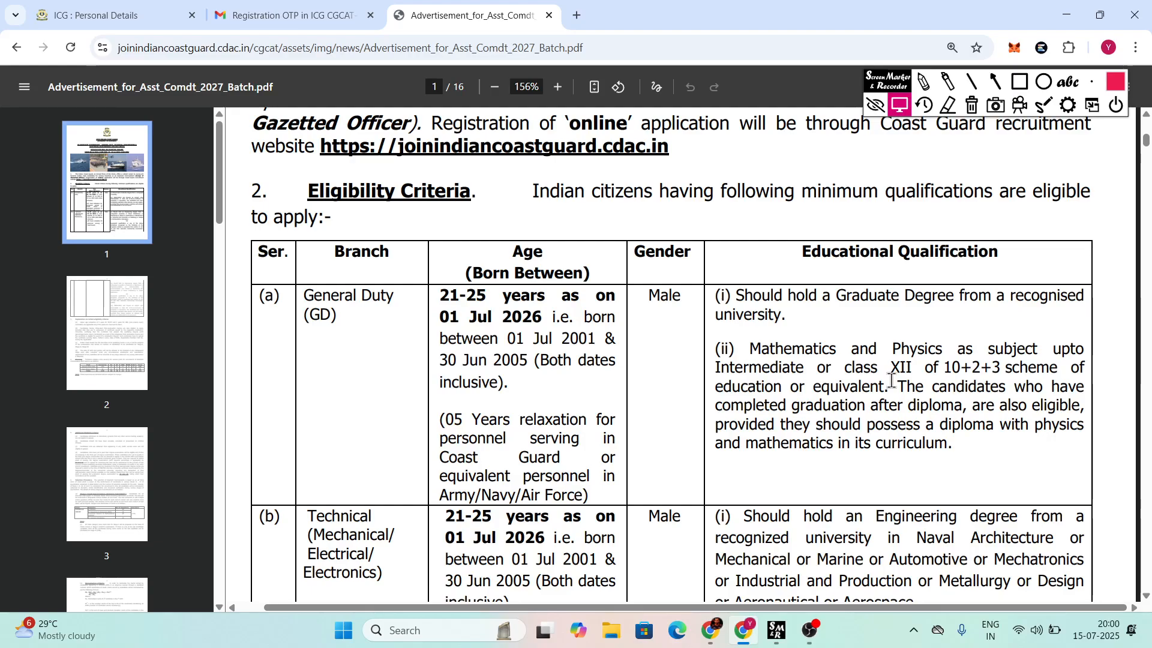
# Step: Frame the Technical branch cell and its engineering degree requirement with rectangles, then clear the marks and review the qualification text onto page 2
pyautogui.scroll(-4, 892, 378)
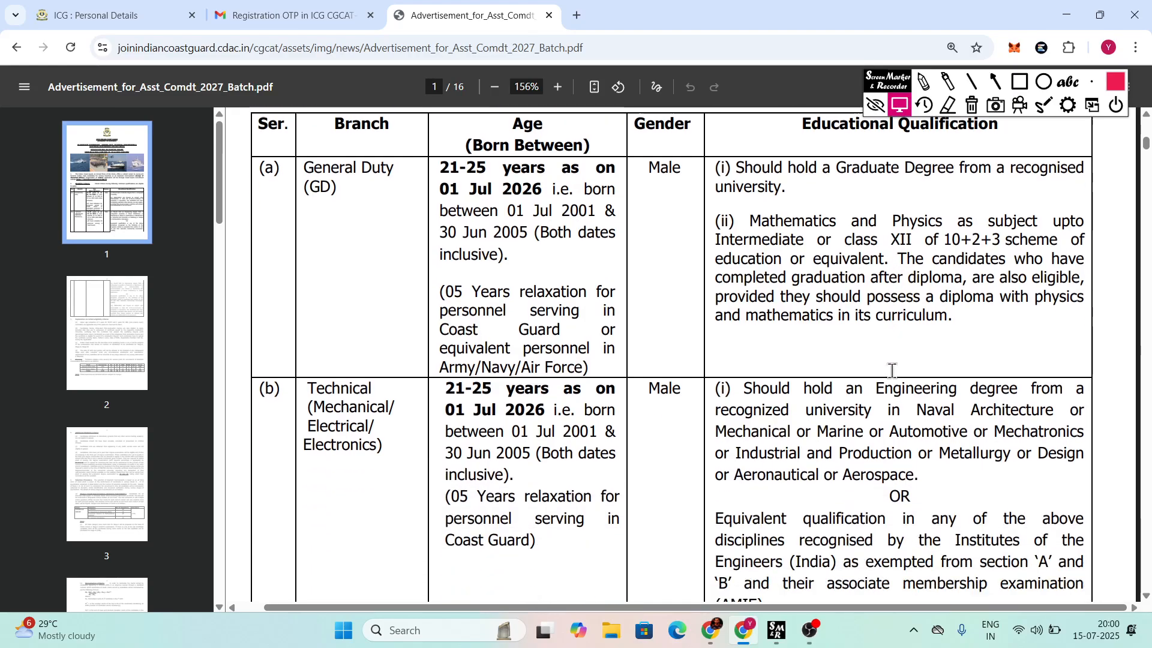
pyautogui.click(1019, 84)
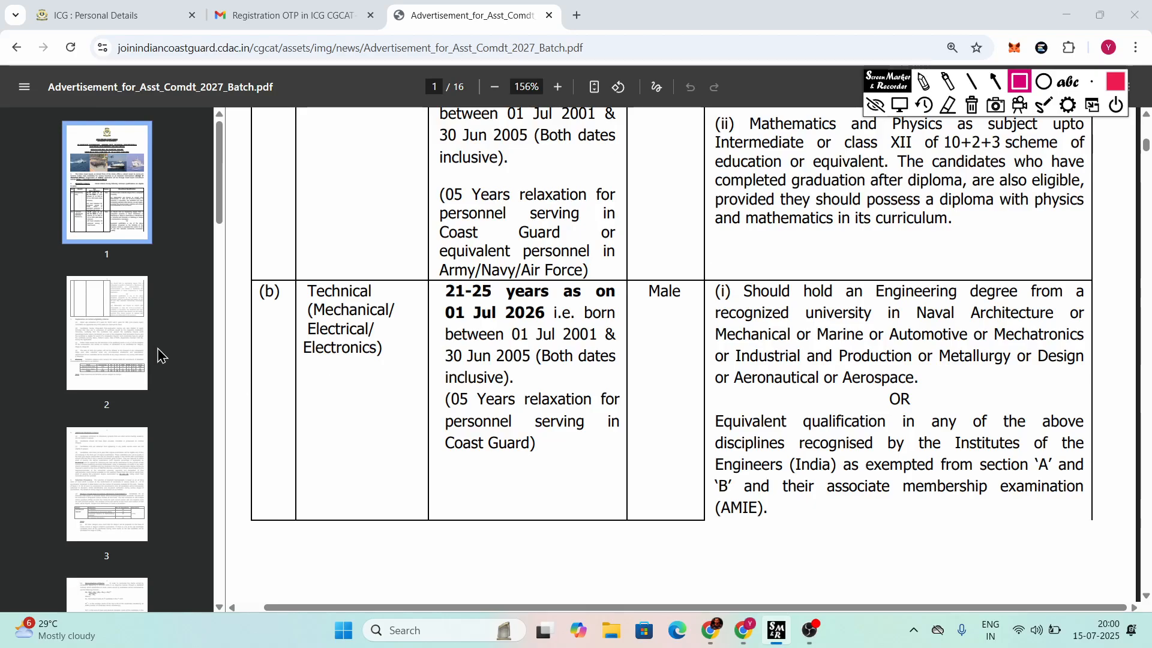
pyautogui.moveTo(282, 275); pyautogui.dragTo(430, 377)
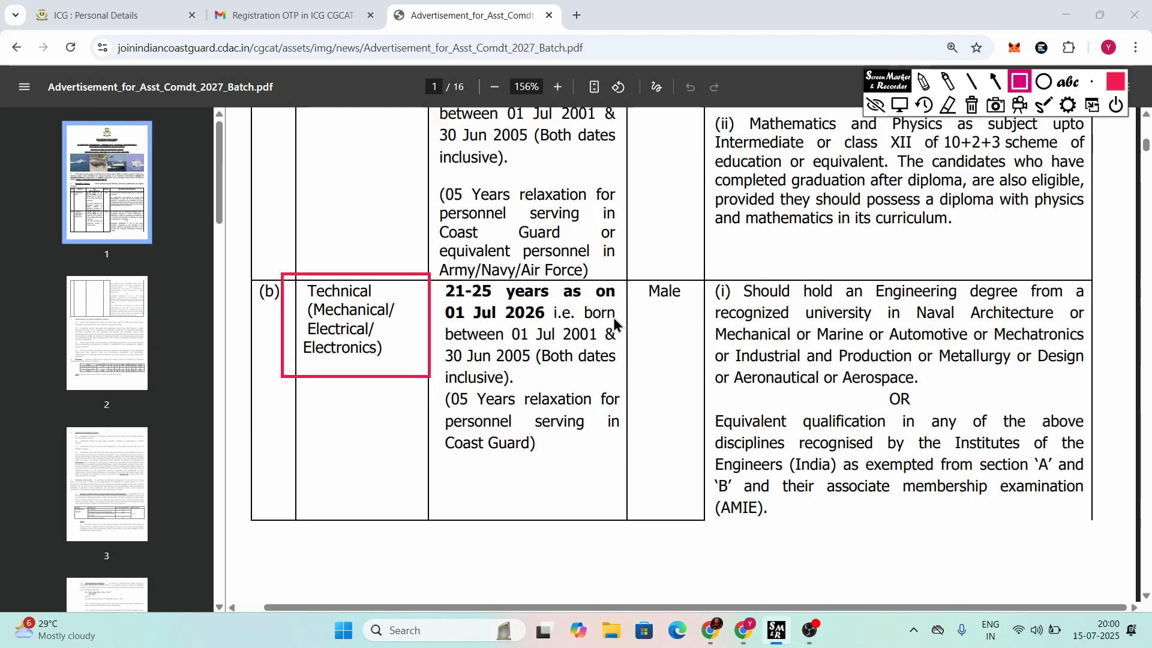
pyautogui.moveTo(865, 274); pyautogui.dragTo(1107, 307)
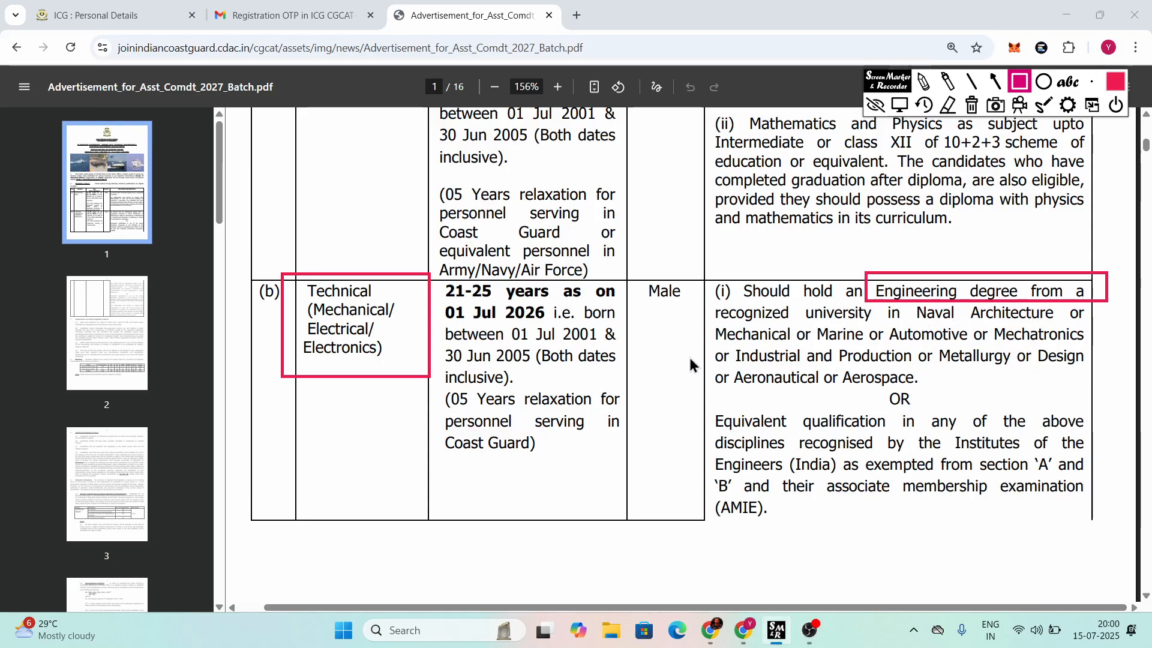
pyautogui.click(972, 105)
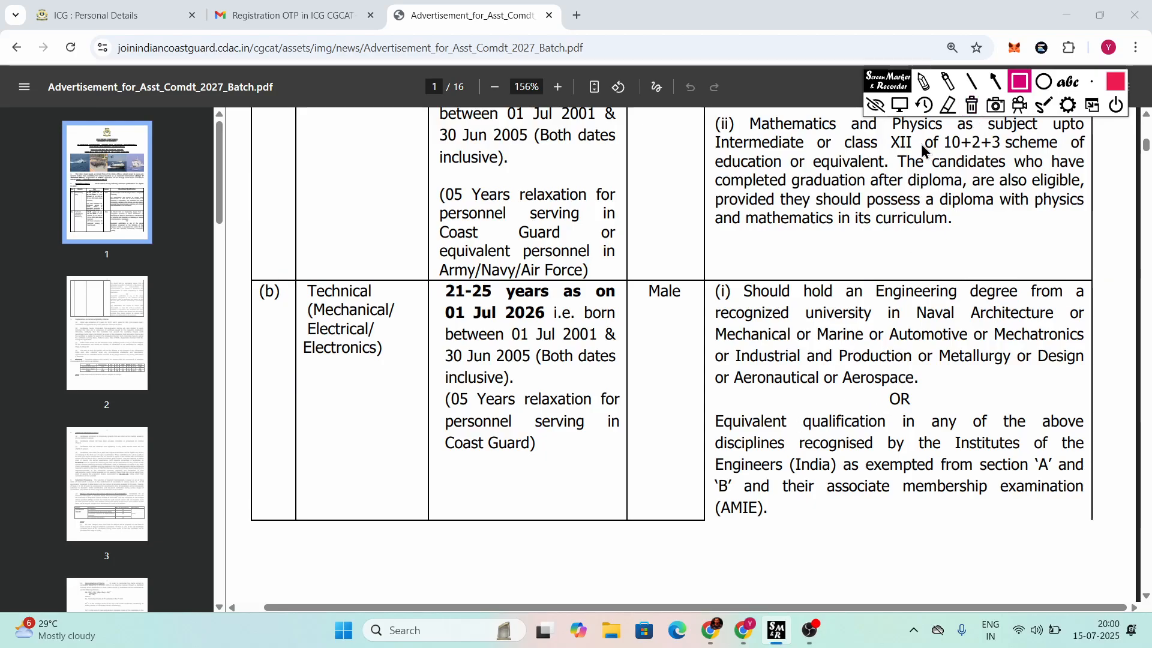
pyautogui.click(899, 105)
pyautogui.scroll(-4, 887, 208)
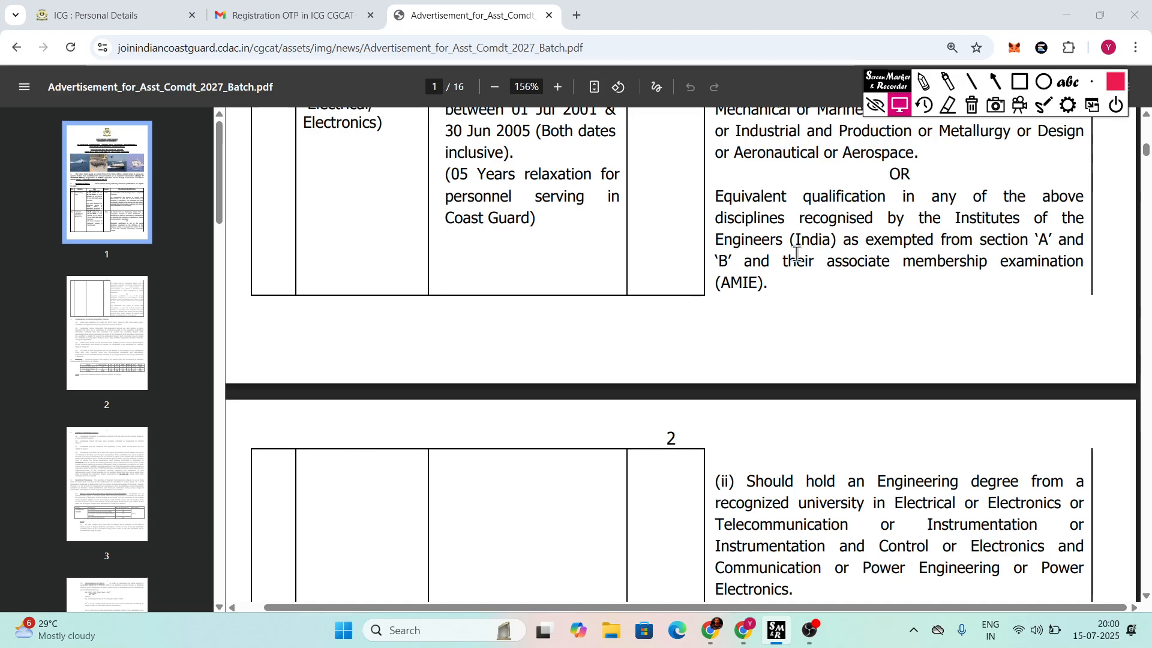
pyautogui.scroll(3, 796, 252)
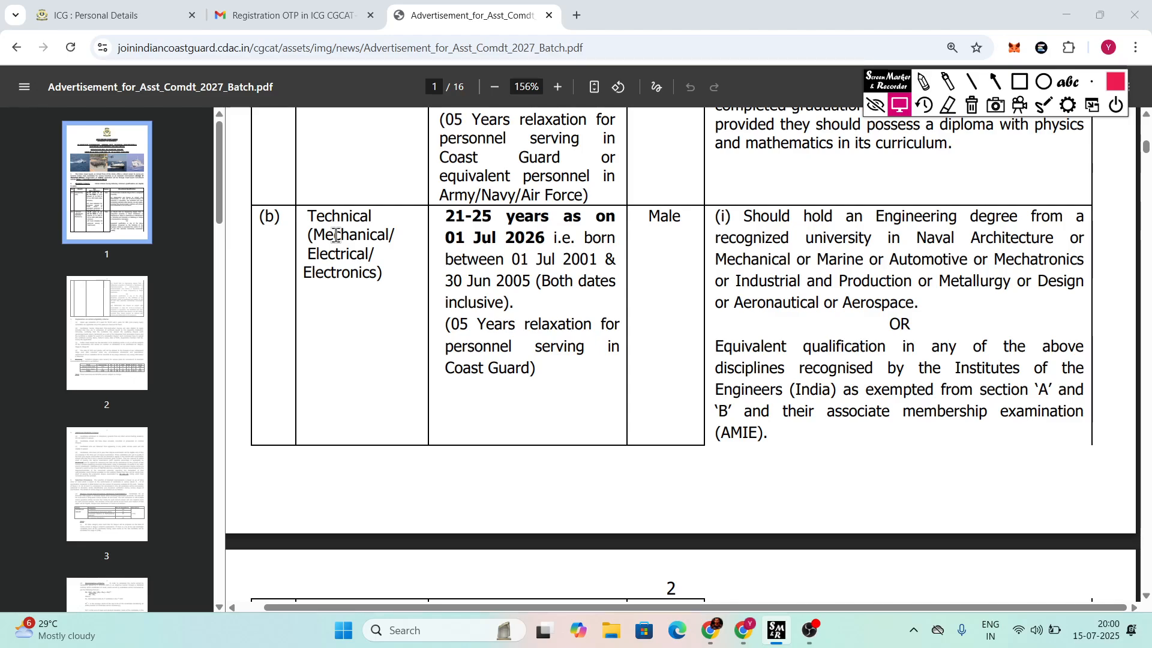
# Step: Switch to the ICG Personal Details page, frame the list of application form sections with a rectangle, and clear the mark
pyautogui.click(133, 12)
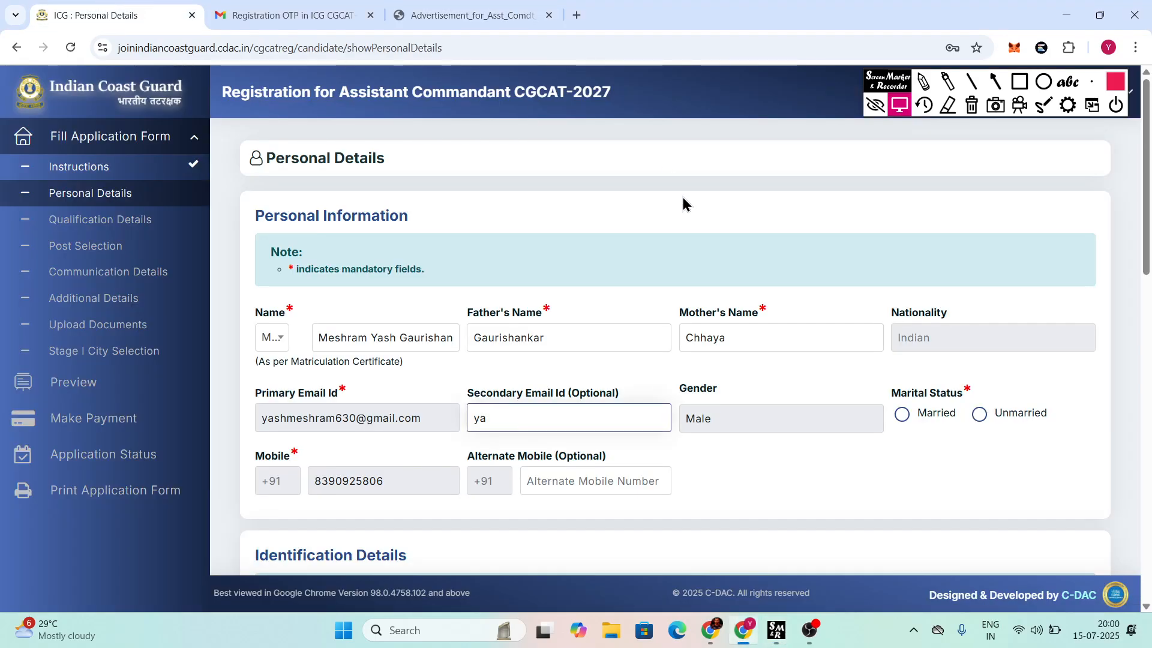
pyautogui.scroll(-5, 681, 201)
pyautogui.scroll(-2, 680, 204)
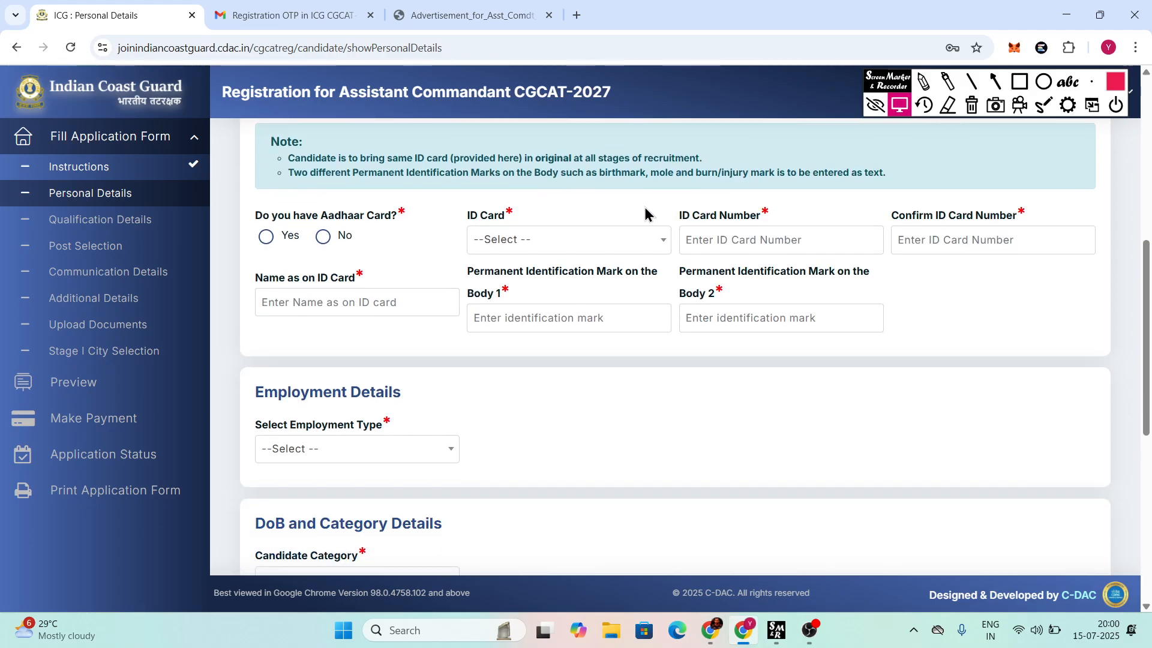
pyautogui.click(1019, 81)
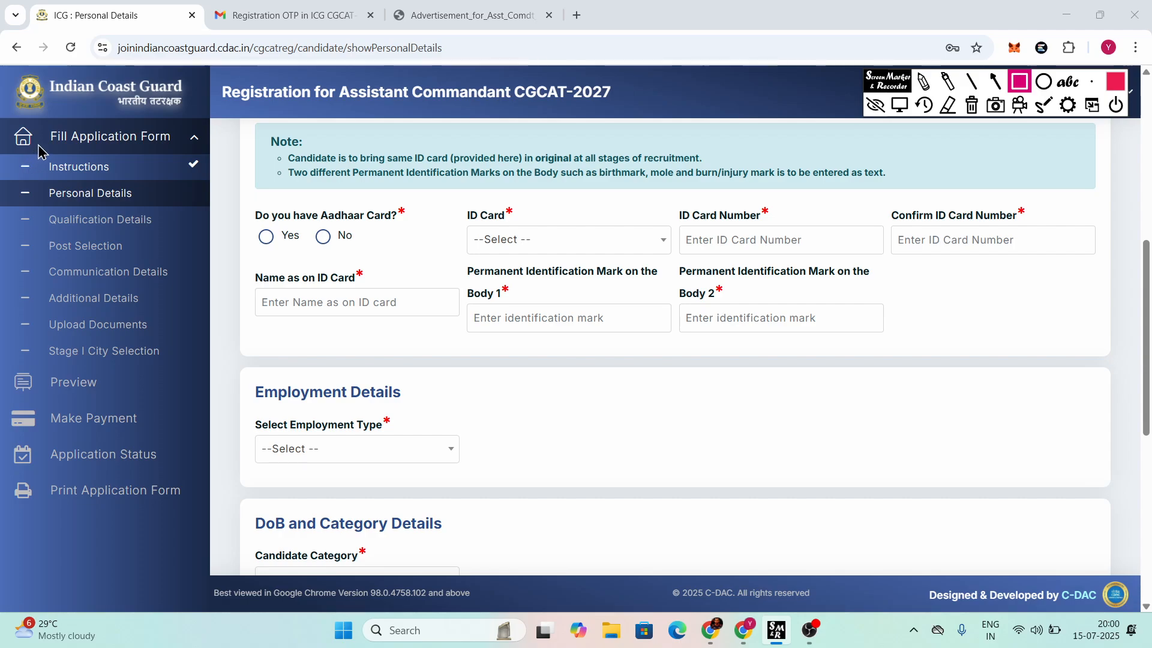
pyautogui.moveTo(1, 81)
pyautogui.mouseDown()
pyautogui.moveTo(185, 337)
pyautogui.moveTo(226, 414)
pyautogui.moveTo(216, 431)
pyautogui.mouseUp()
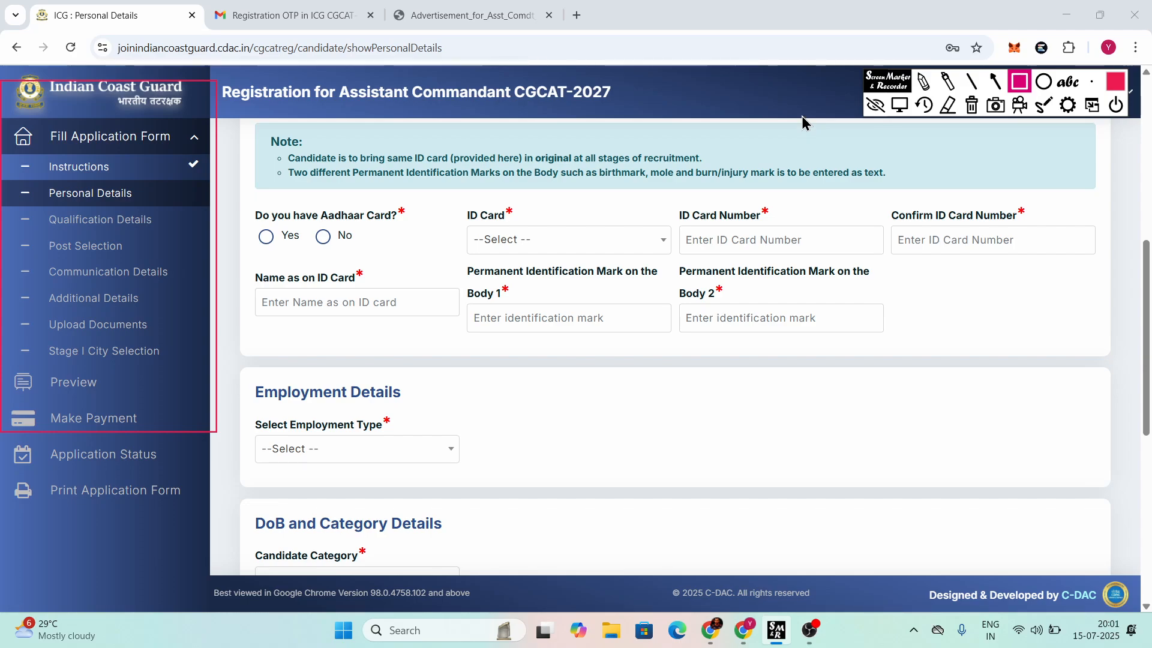
pyautogui.click(971, 105)
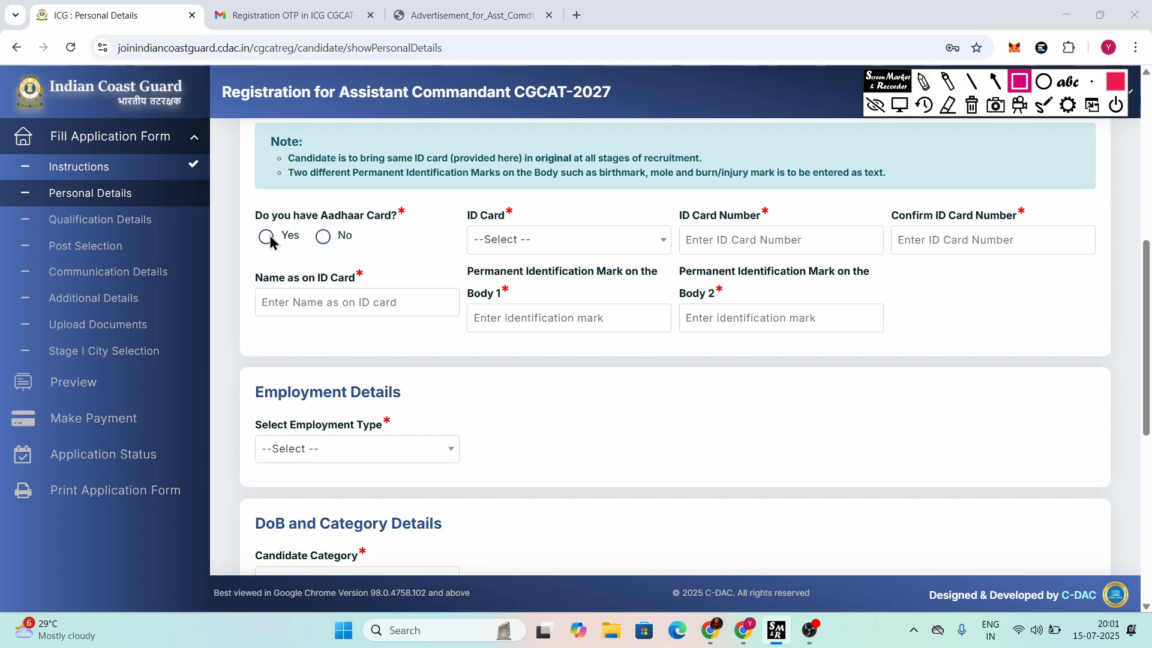
pyautogui.click(901, 105)
# Step: Answer Yes to having an Aadhaar card and go through the empty ID number, name and identification mark fields
pyautogui.click(264, 235)
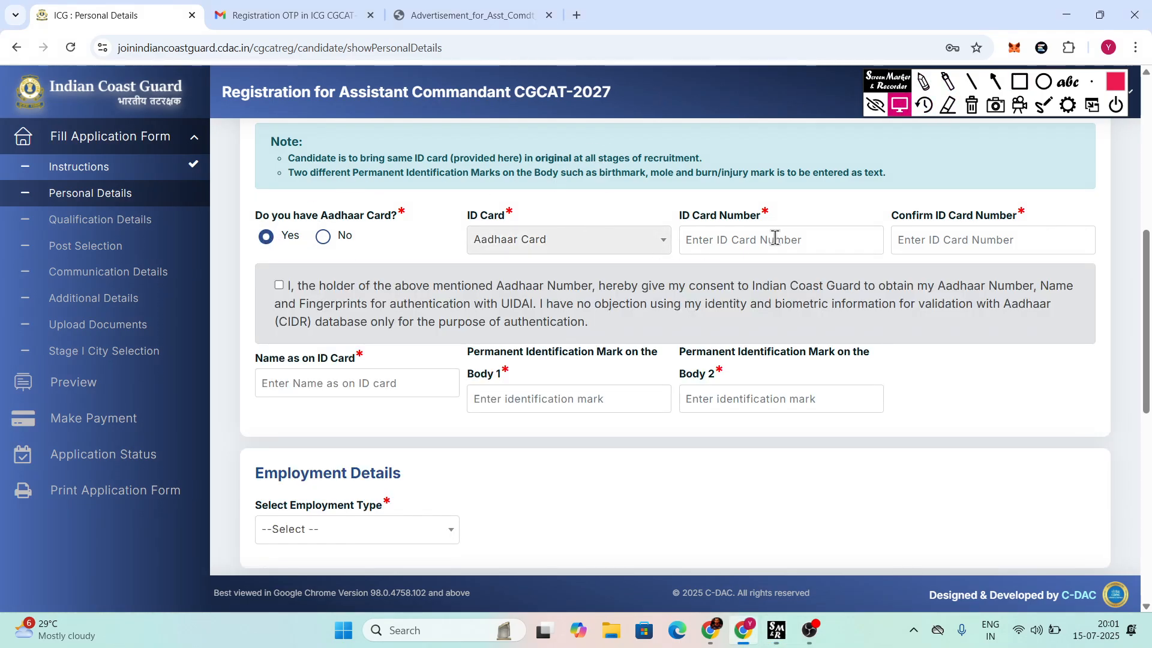
pyautogui.click(775, 227)
pyautogui.click(1010, 195)
pyautogui.click(362, 373)
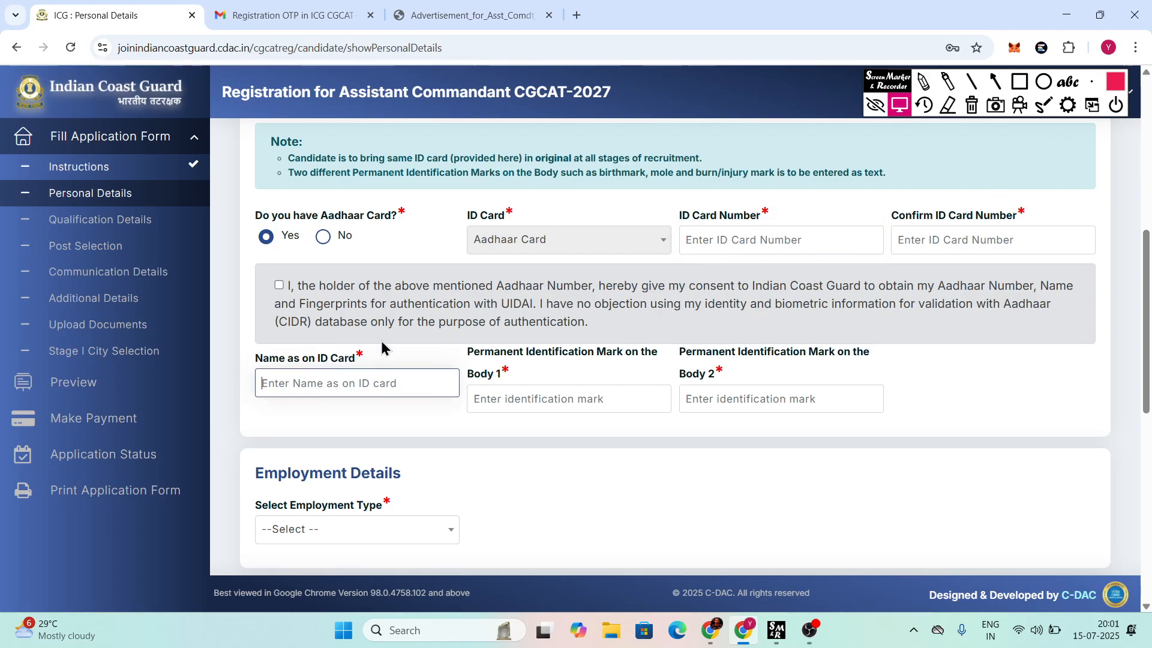
pyautogui.click(518, 387)
pyautogui.click(717, 399)
pyautogui.scroll(-2, 288, 236)
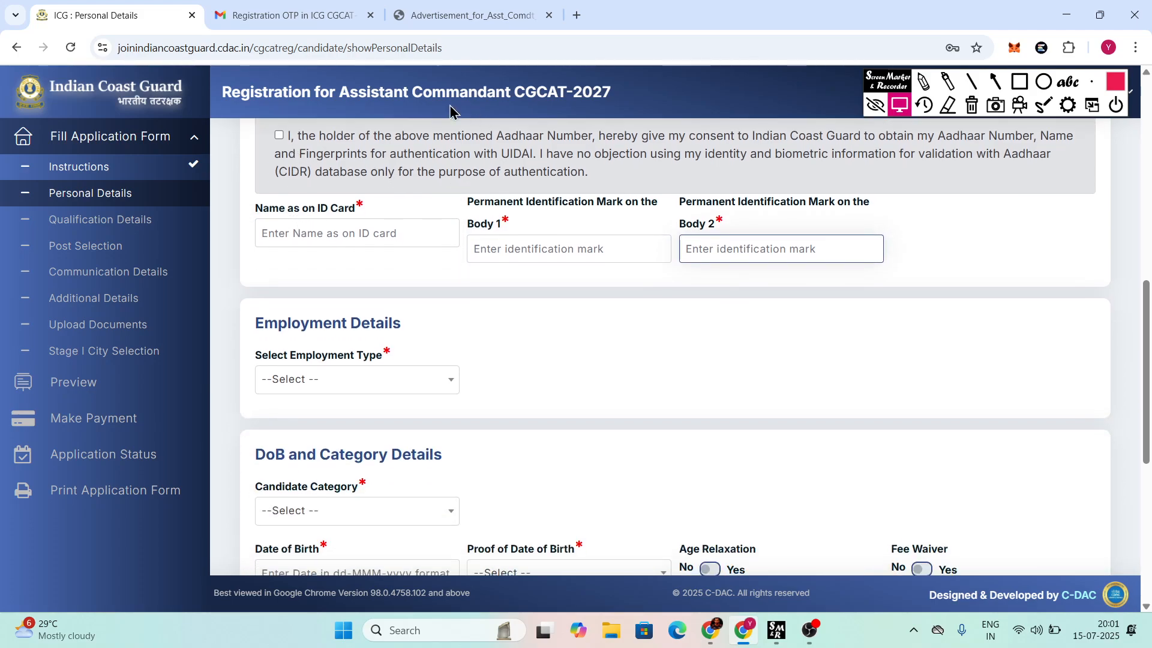
# Step: Review the available options for employment type, candidate category and proof of date of birth without choosing any
pyautogui.click(340, 387)
pyautogui.scroll(-2, 381, 408)
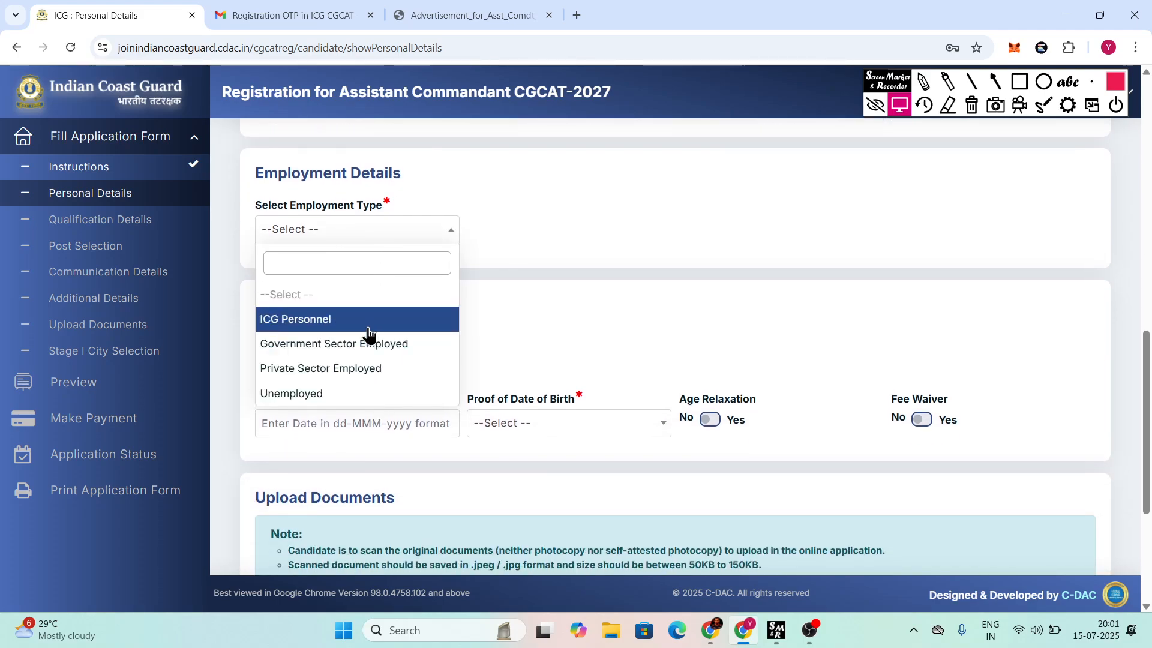
pyautogui.click(592, 291)
pyautogui.scroll(-1, 592, 291)
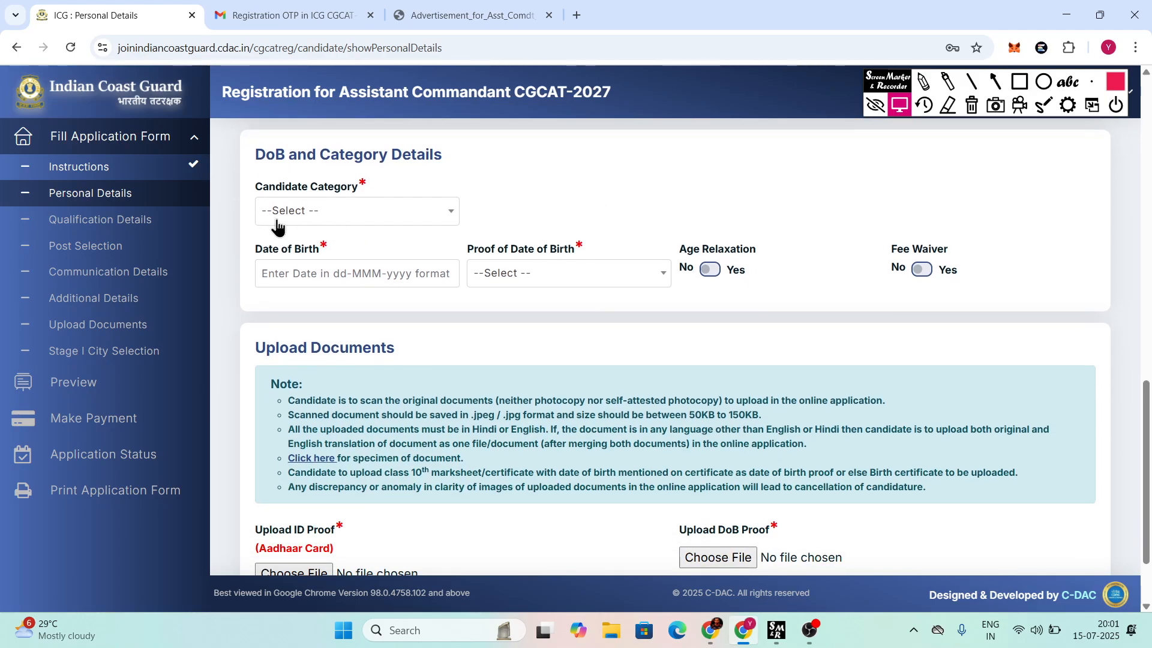
pyautogui.click(324, 211)
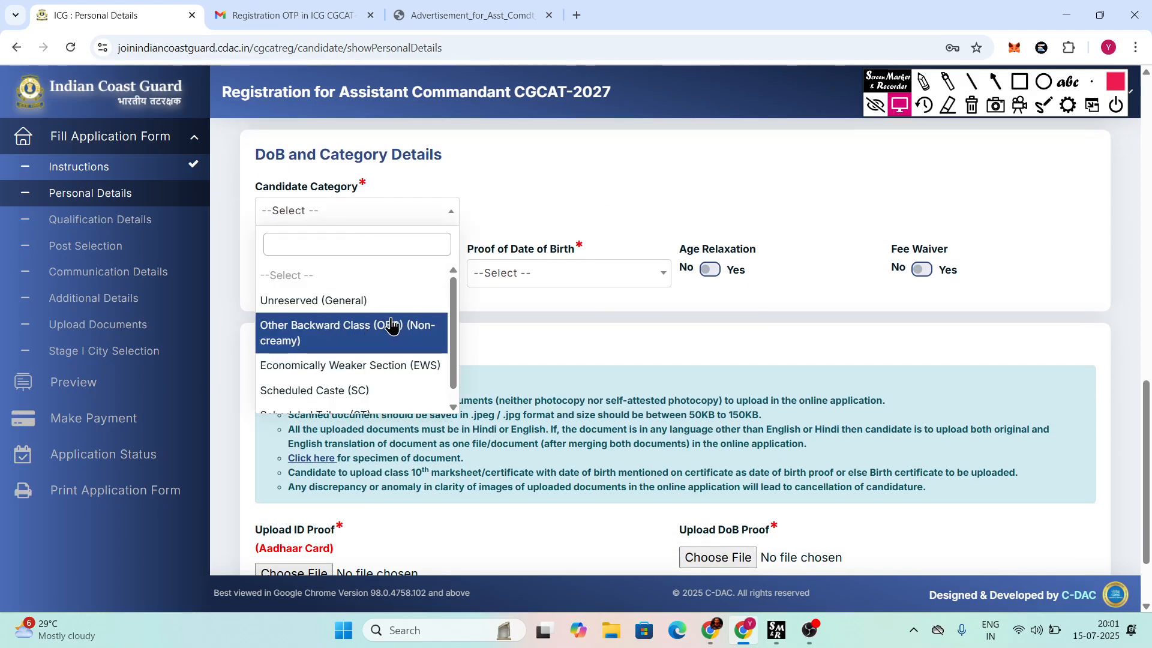
pyautogui.click(548, 180)
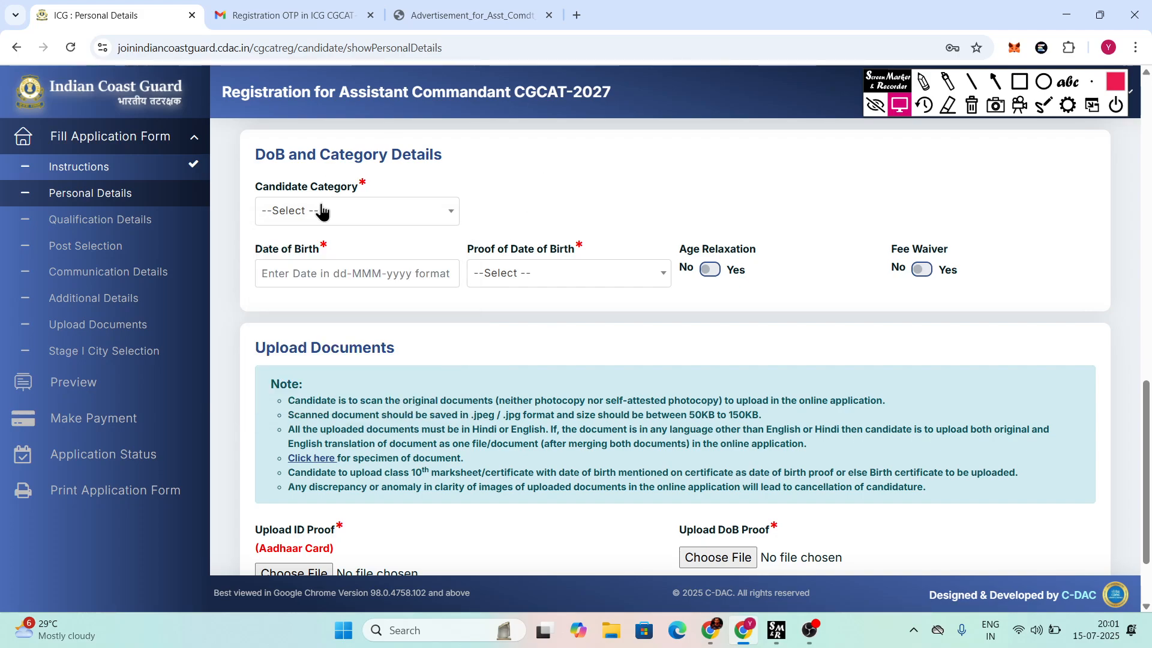
pyautogui.click(386, 275)
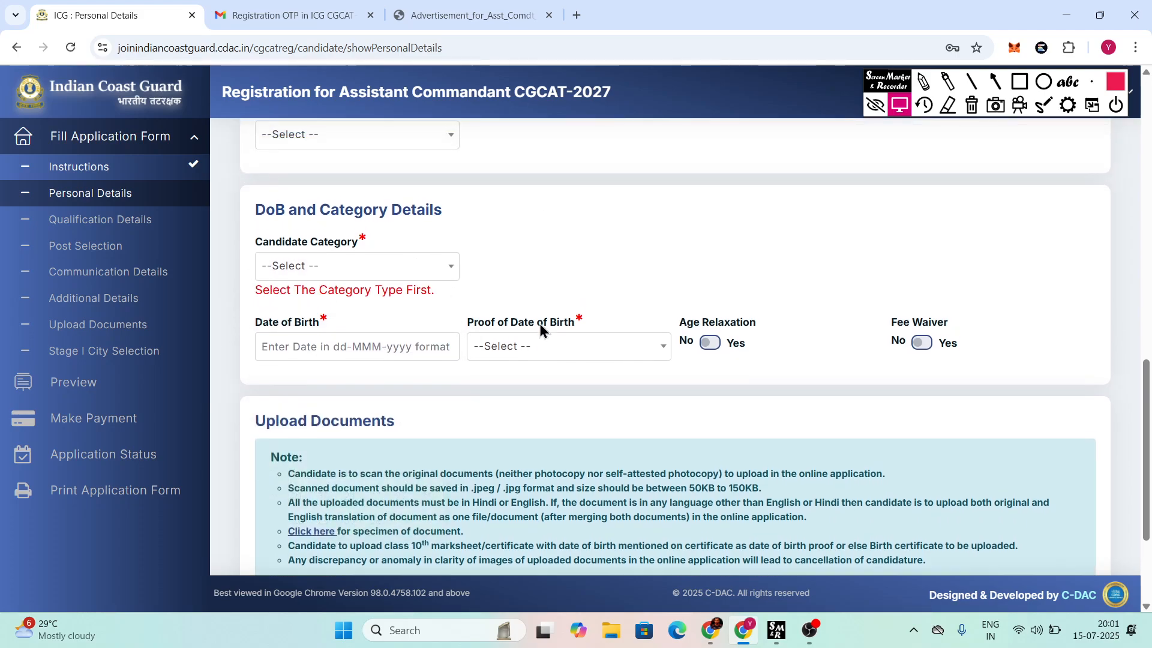
pyautogui.click(553, 372)
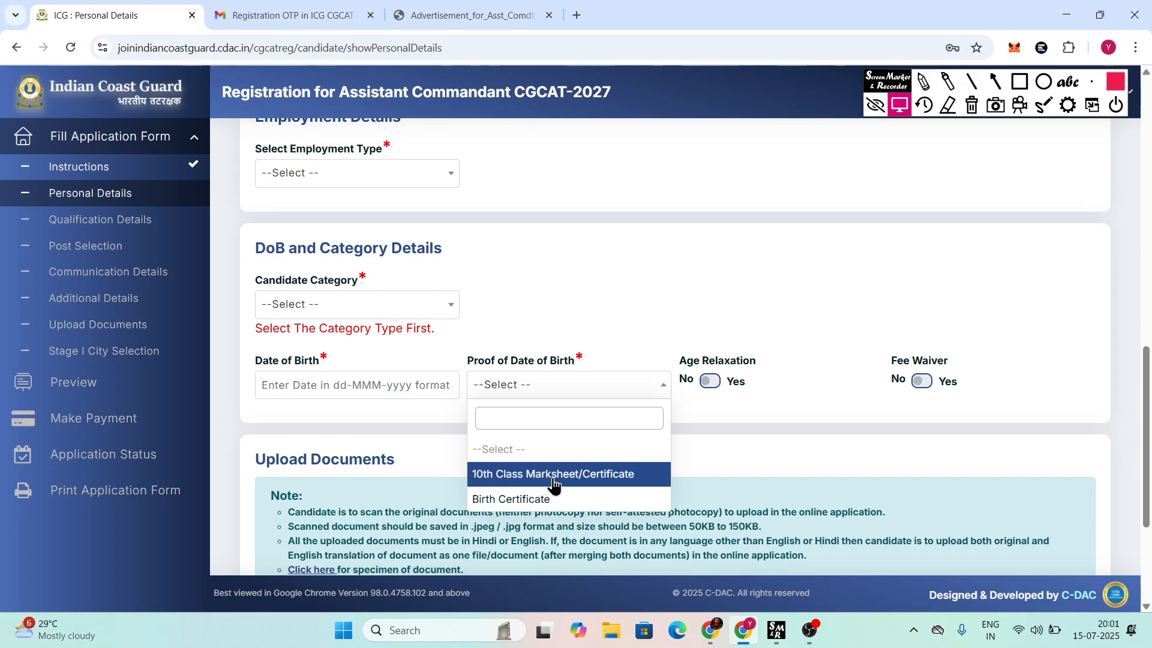
pyautogui.scroll(-1, 543, 505)
pyautogui.click(728, 394)
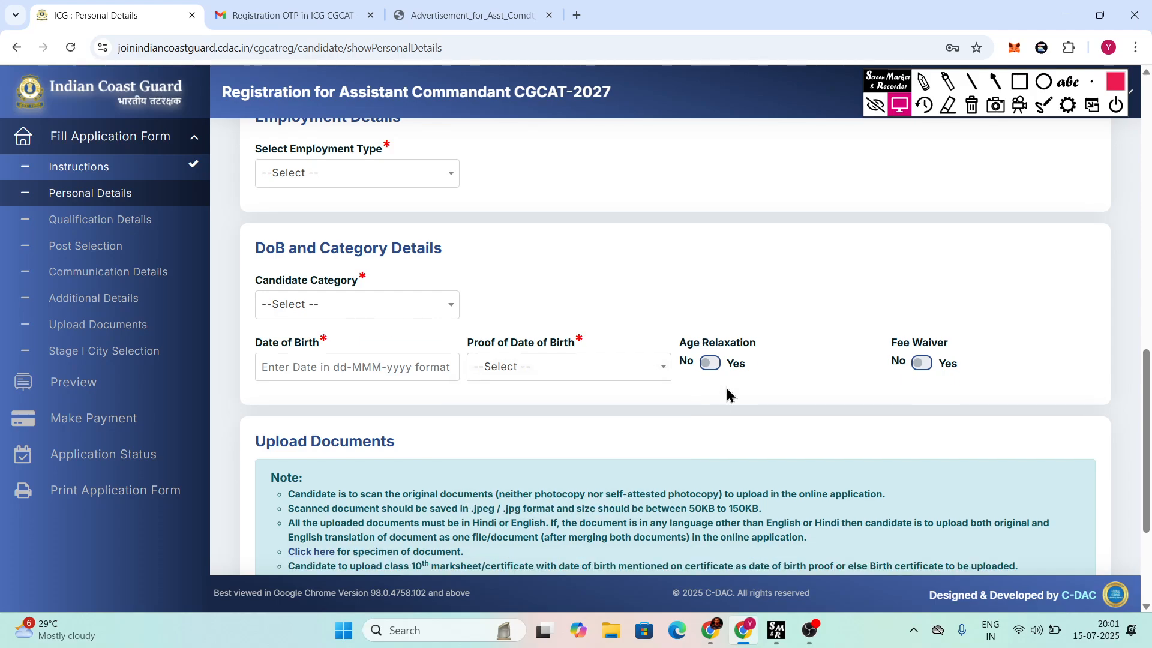
# Step: Examine the required file format and size for scanned documents in the Upload Documents note
pyautogui.scroll(-3, 683, 372)
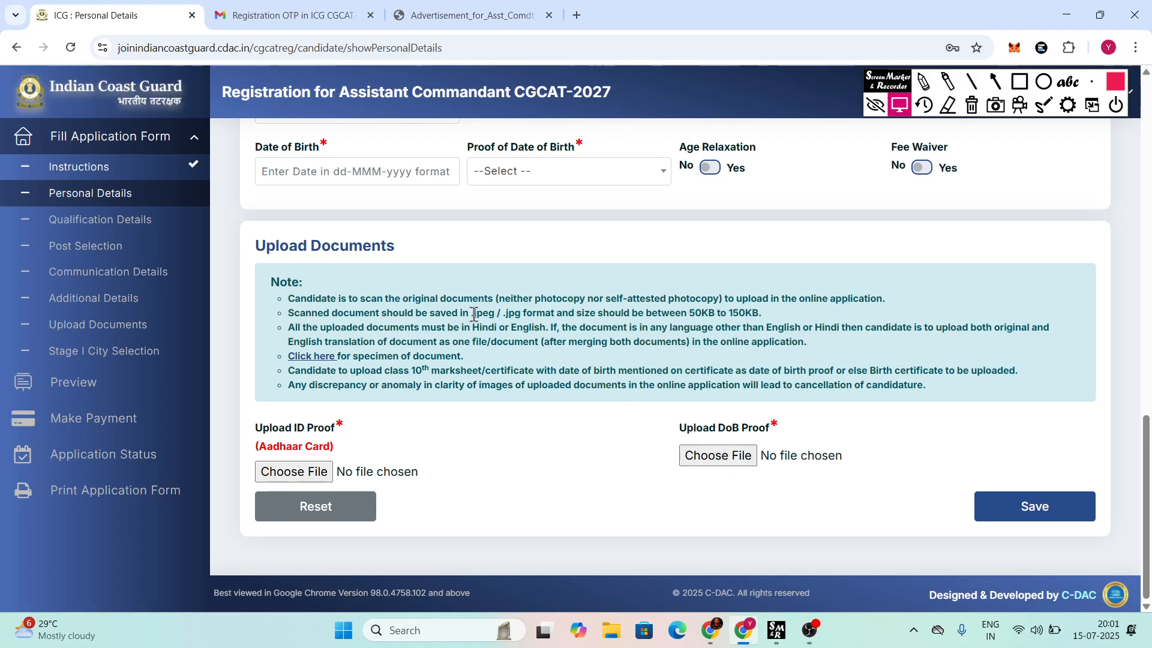
pyautogui.moveTo(474, 314); pyautogui.dragTo(527, 315)
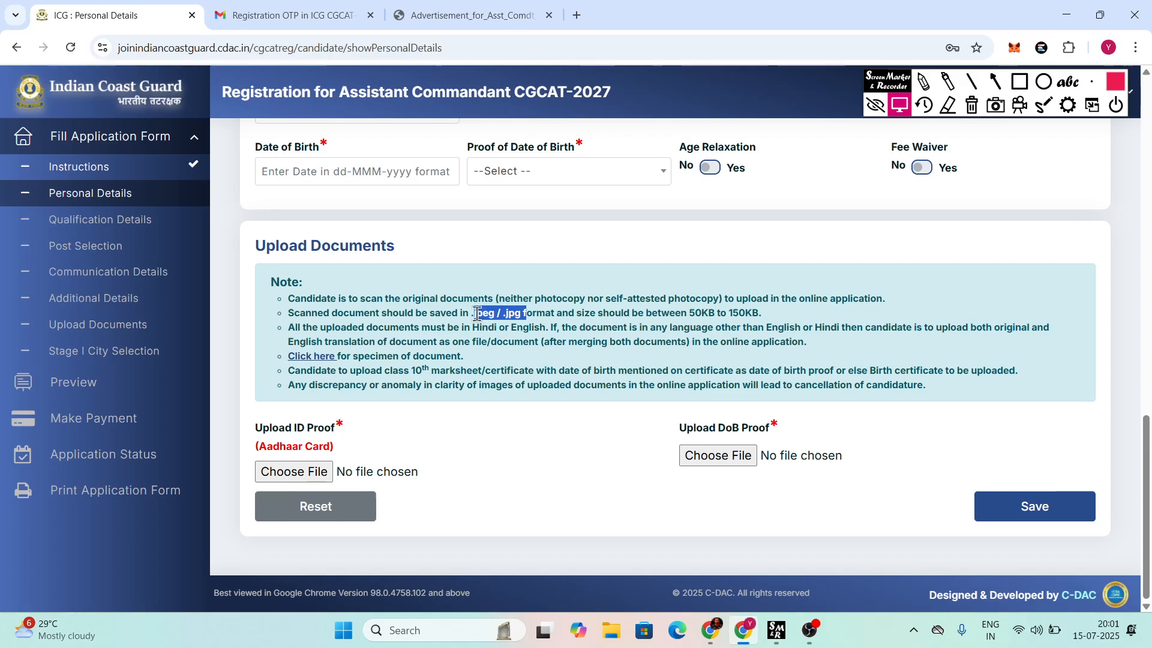
pyautogui.click(514, 311)
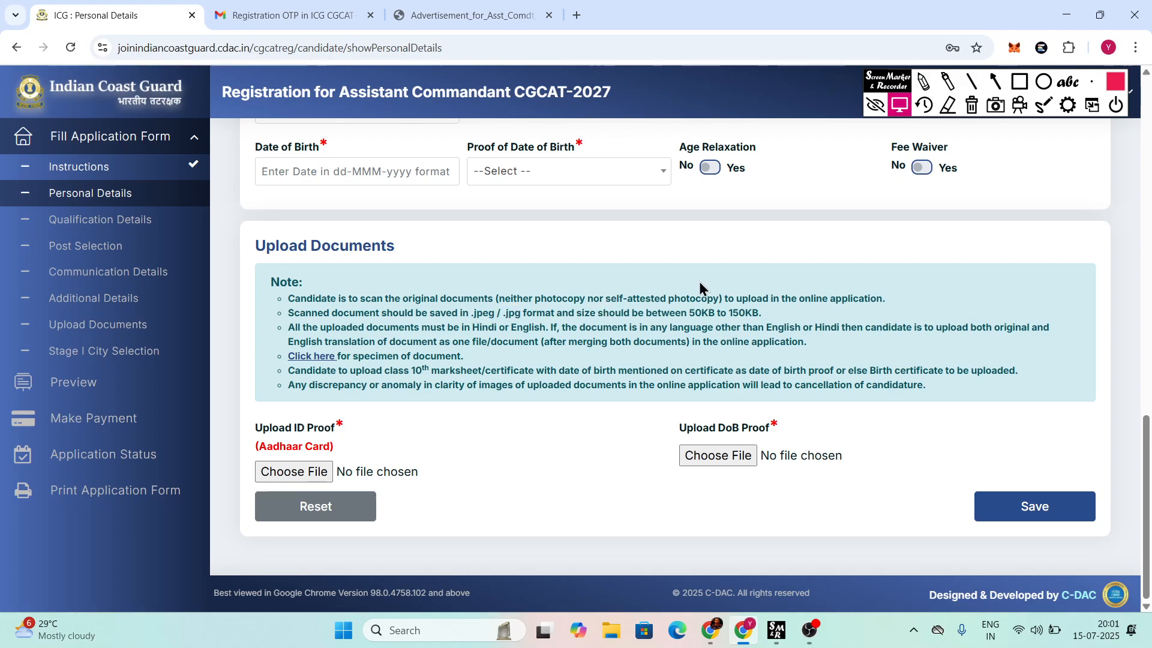
pyautogui.moveTo(690, 313); pyautogui.dragTo(757, 309)
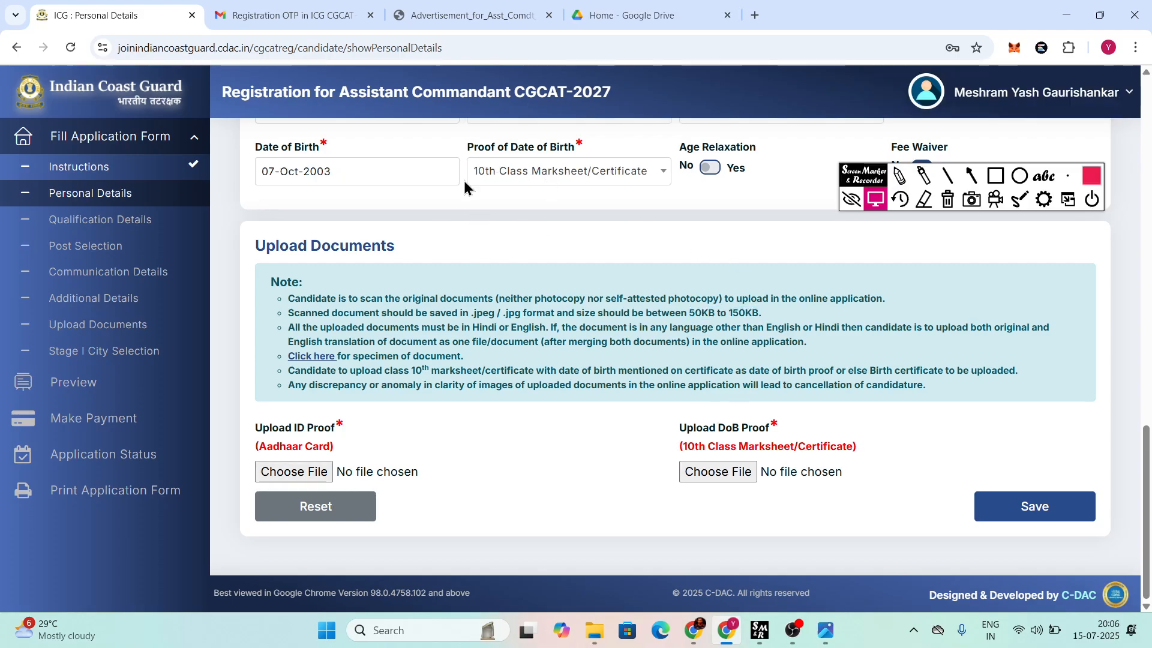
# Step: Attach the aadharicg file from Downloads as the Aadhaar card ID proof and acknowledge the selection
pyautogui.click(317, 473)
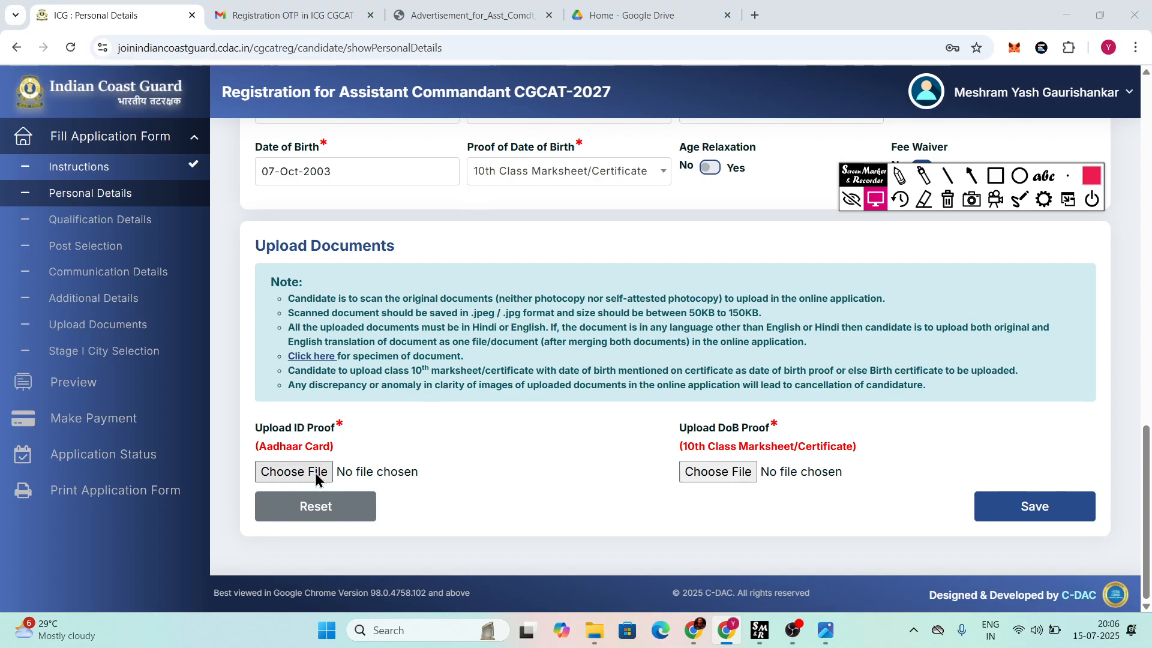
pyautogui.click(387, 216)
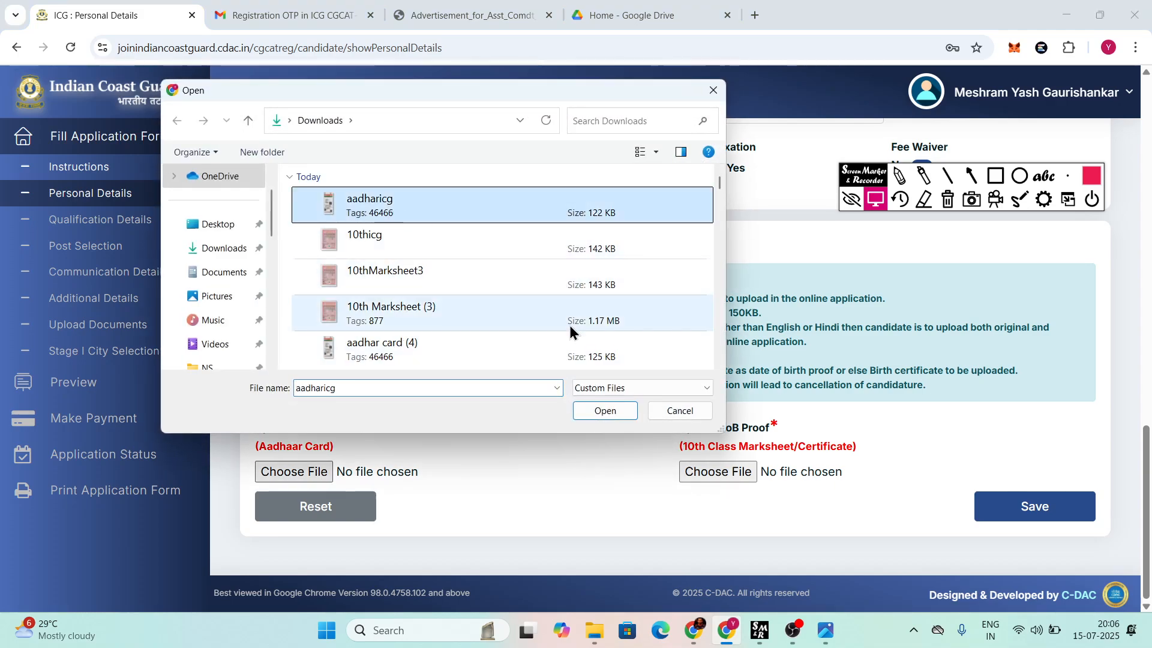
pyautogui.click(613, 410)
pyautogui.click(728, 267)
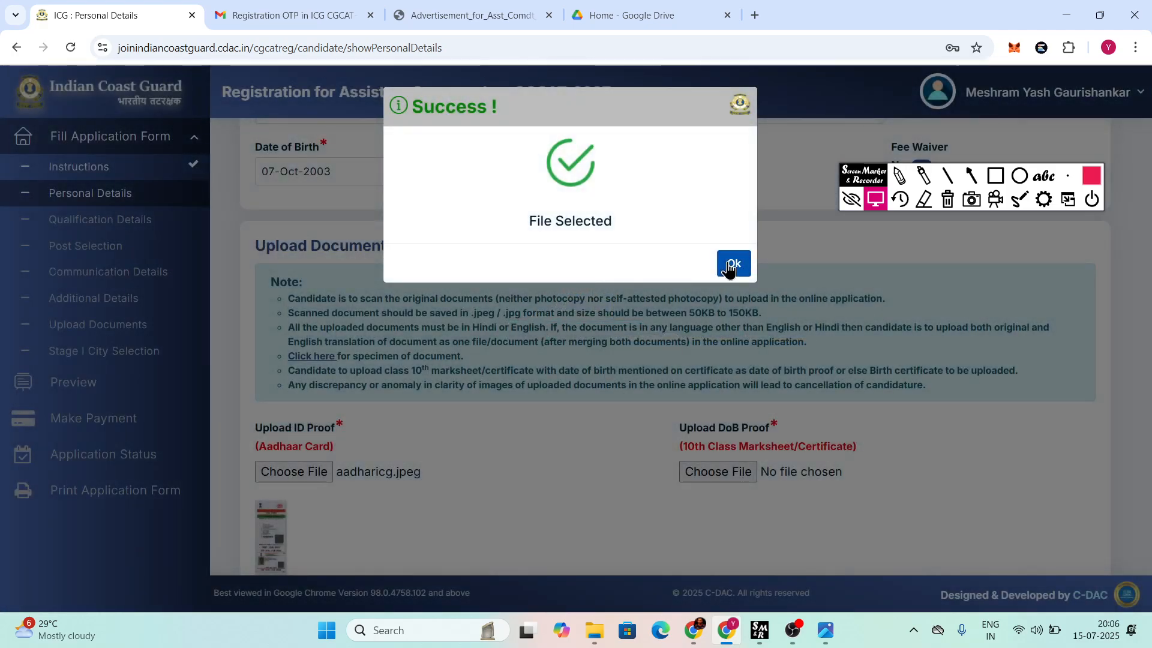
# Step: Attach the 10thicg file as the 10th Class Marksheet/Certificate date of birth proof and acknowledge the selection
pyautogui.click(723, 471)
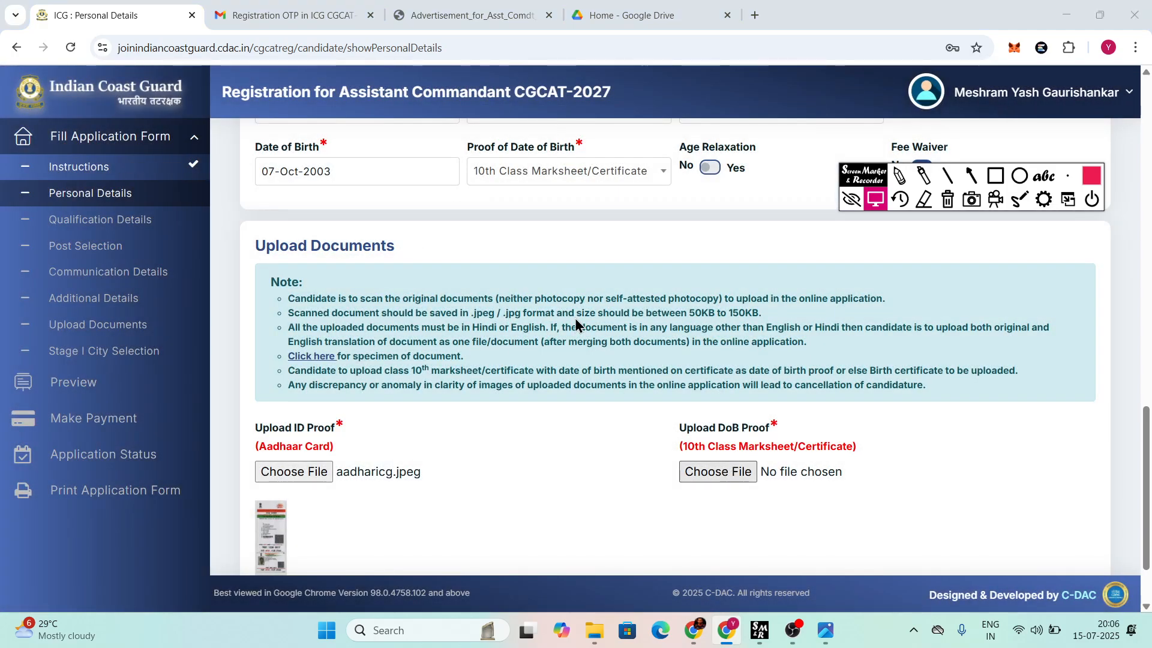
pyautogui.click(445, 245)
pyautogui.click(592, 408)
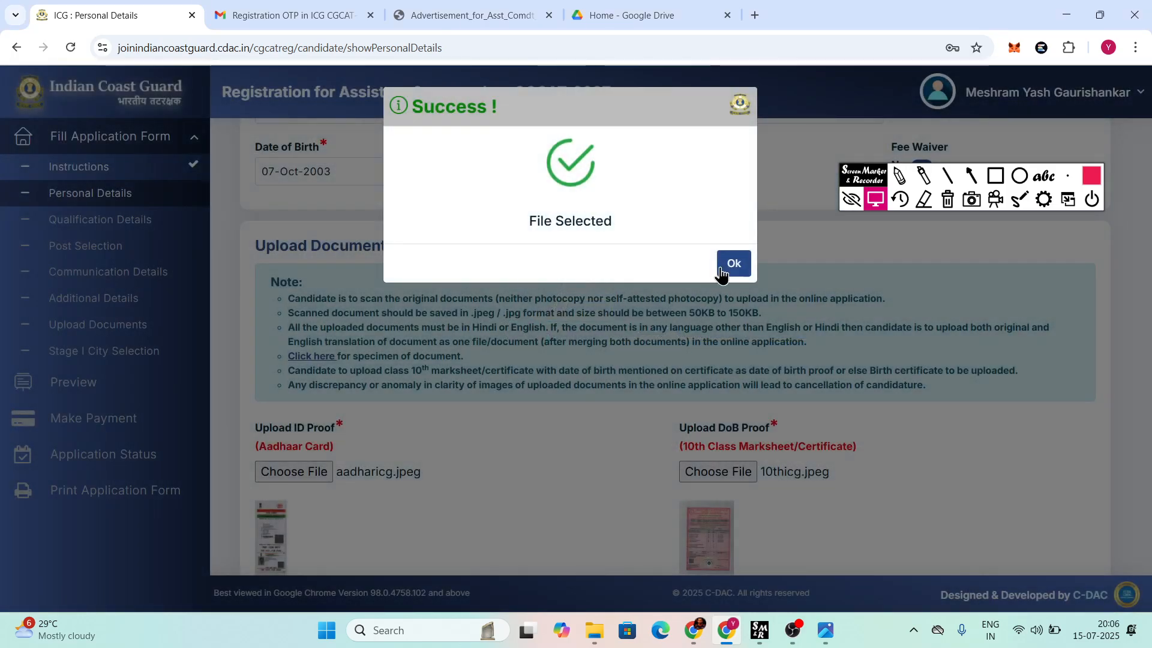
pyautogui.click(729, 267)
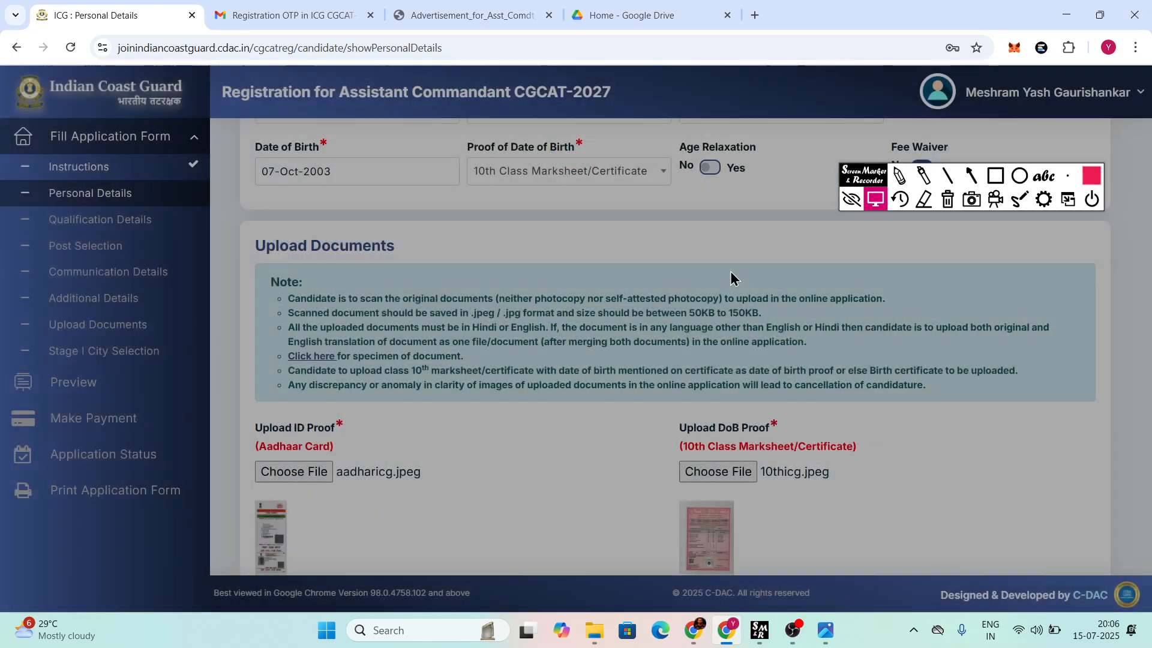
# Step: Frame the form's Save control with a rectangle and clear the mark
pyautogui.scroll(-2, 730, 275)
pyautogui.click(996, 175)
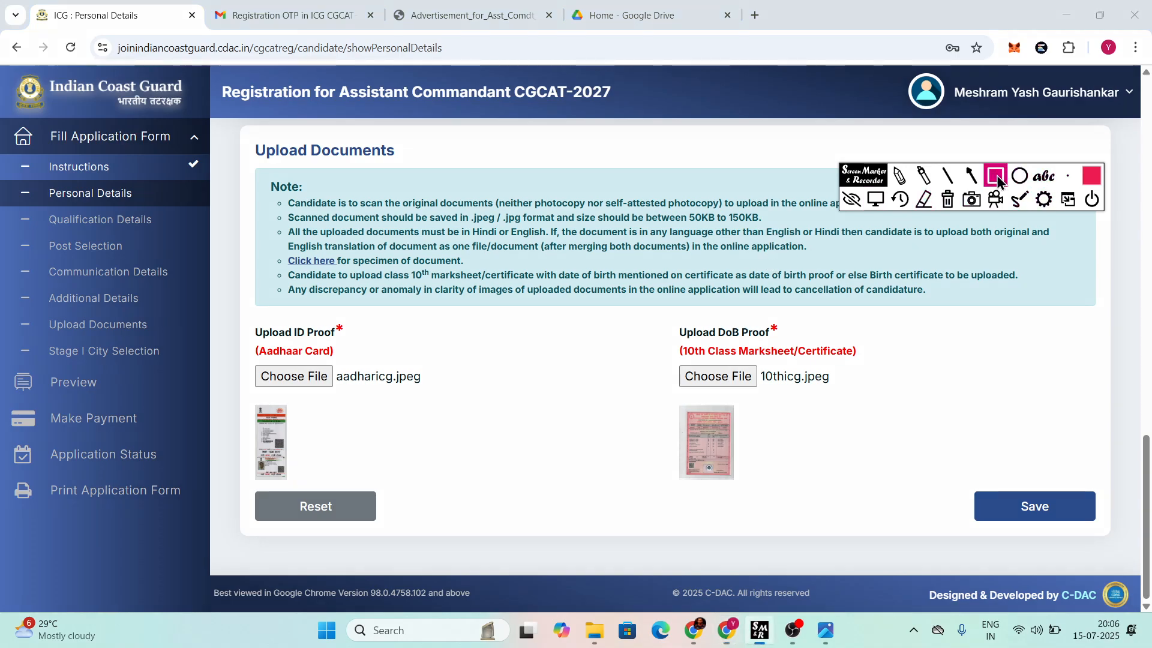
pyautogui.moveTo(966, 478); pyautogui.dragTo(1115, 529)
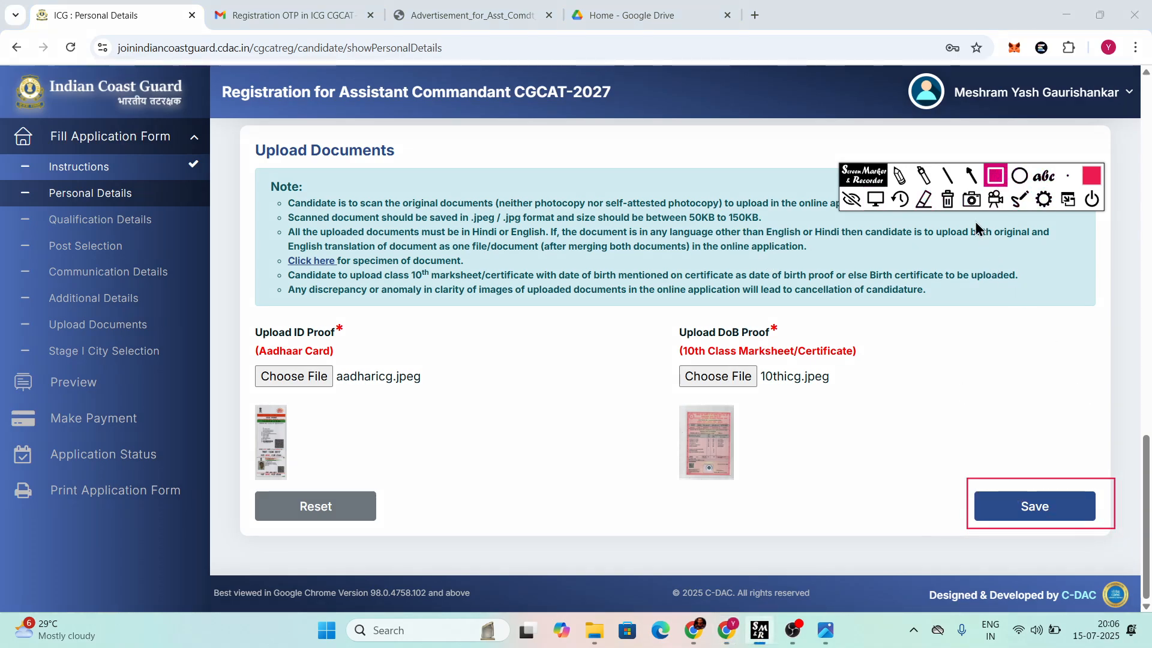
pyautogui.click(948, 203)
# Step: Leave drawing mode, move the marker toolbar up out of the way, and try to save the personal details form
pyautogui.click(873, 200)
pyautogui.moveTo(863, 179); pyautogui.dragTo(882, 96)
pyautogui.click(1032, 502)
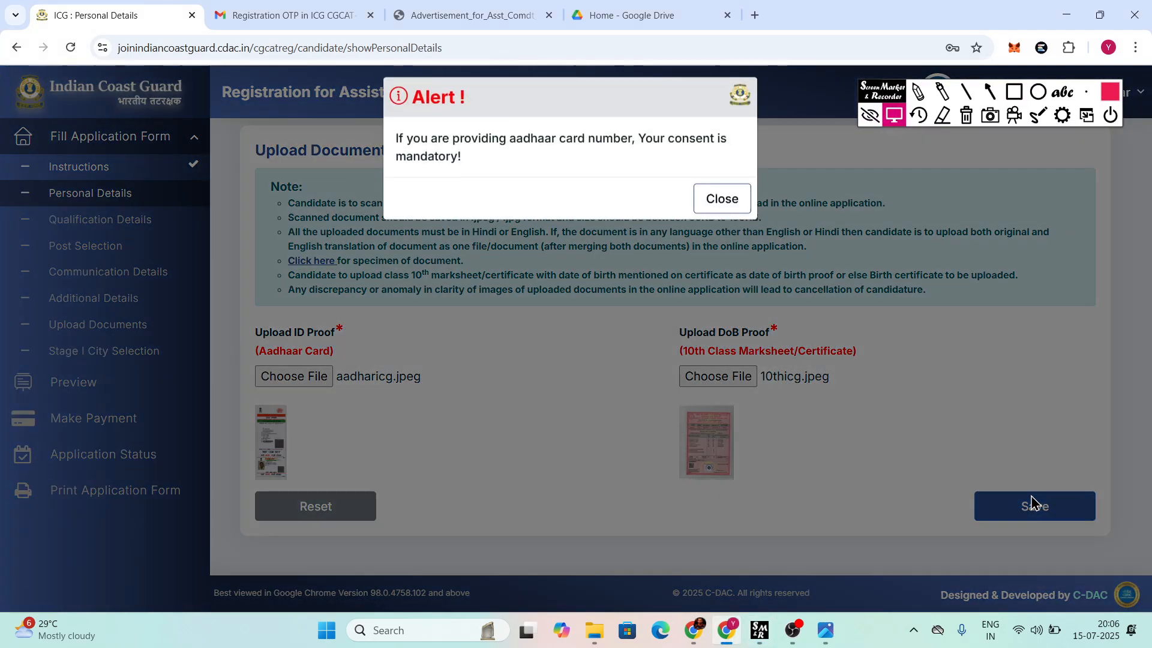
# Step: Close the Aadhaar consent alert, save the personal details, and acknowledge the notices to continue to Qualification Details
pyautogui.click(720, 209)
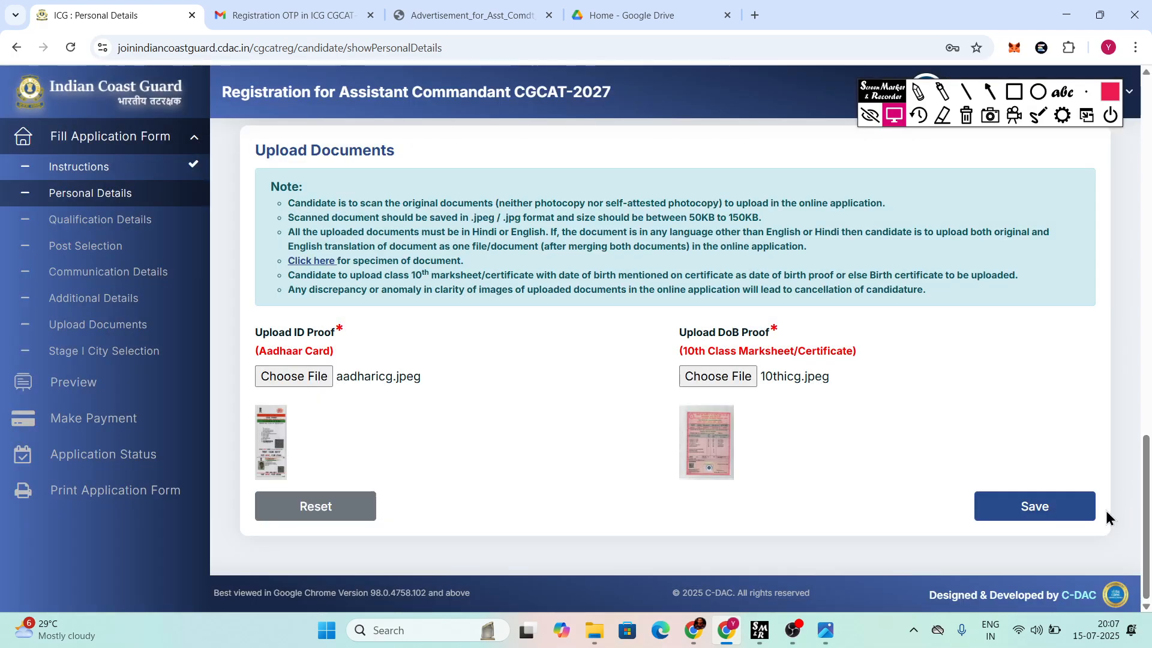
pyautogui.click(1056, 510)
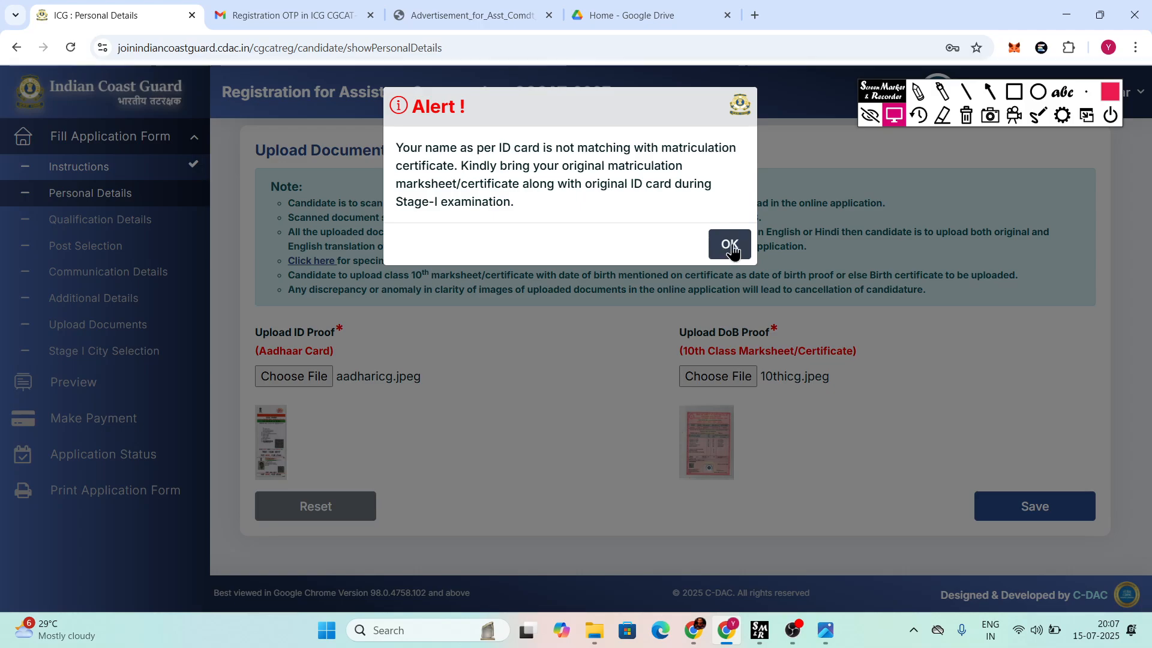
pyautogui.click(728, 246)
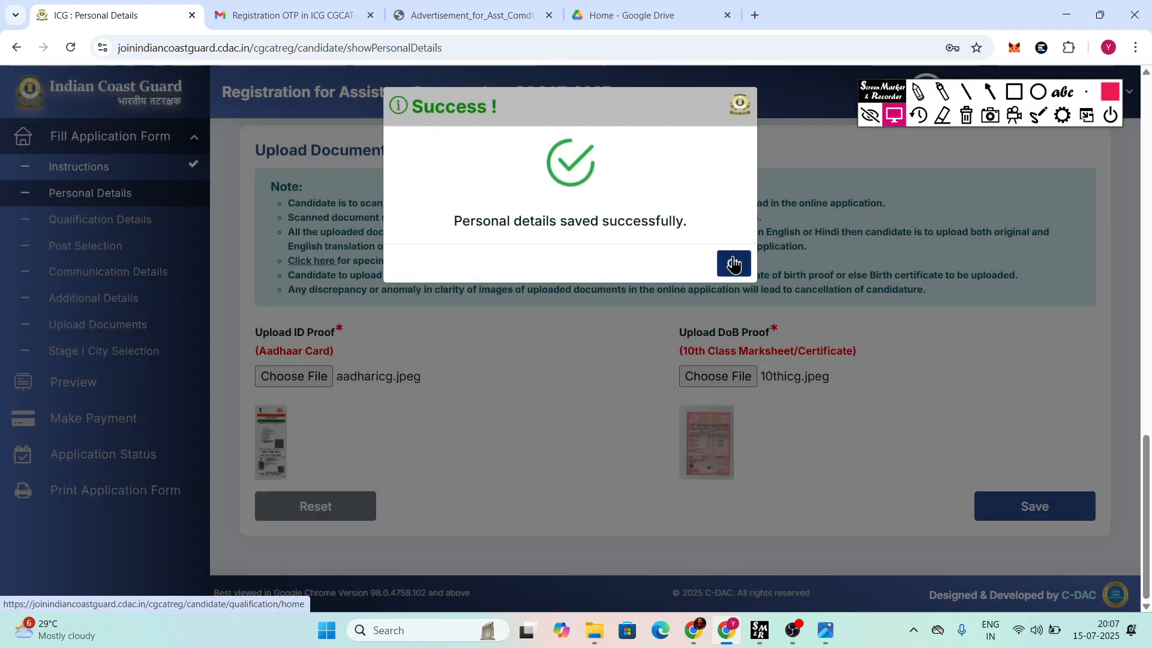
pyautogui.click(733, 264)
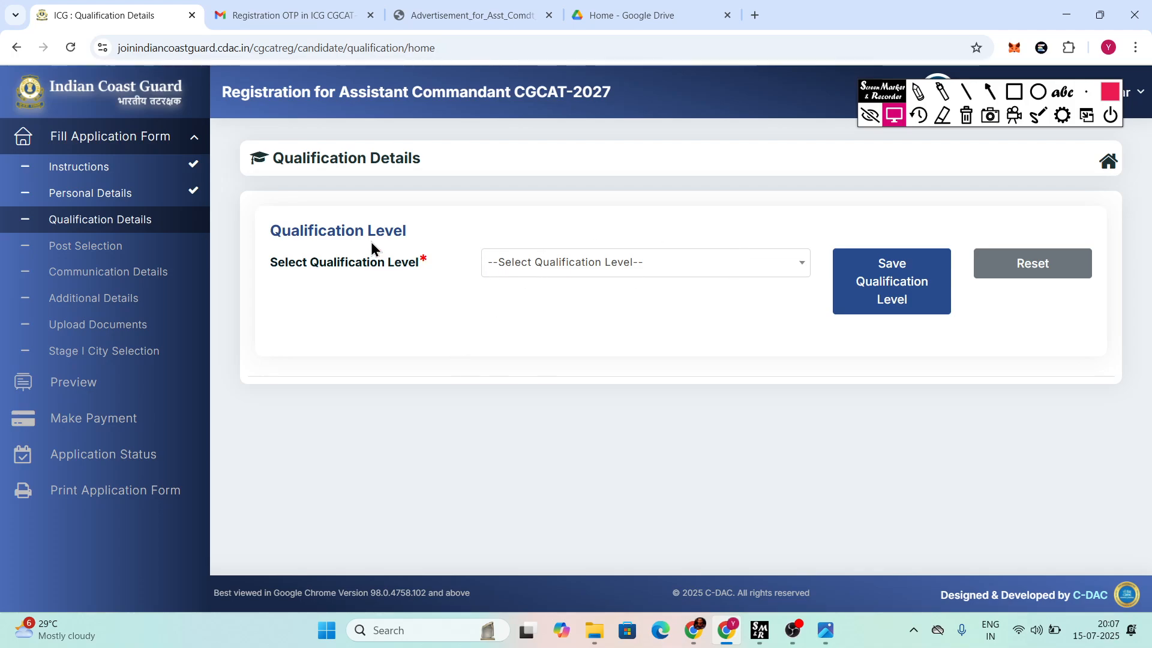
# Step: Choose 10+2+Graduation as the qualification level
pyautogui.click(548, 265)
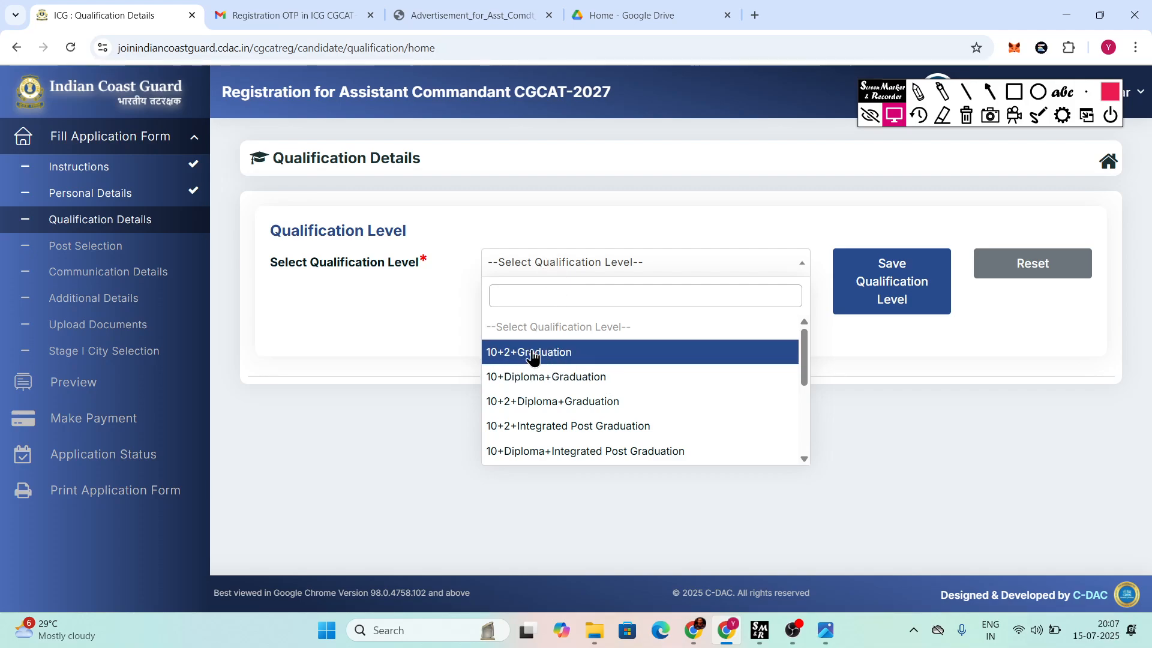
pyautogui.click(684, 352)
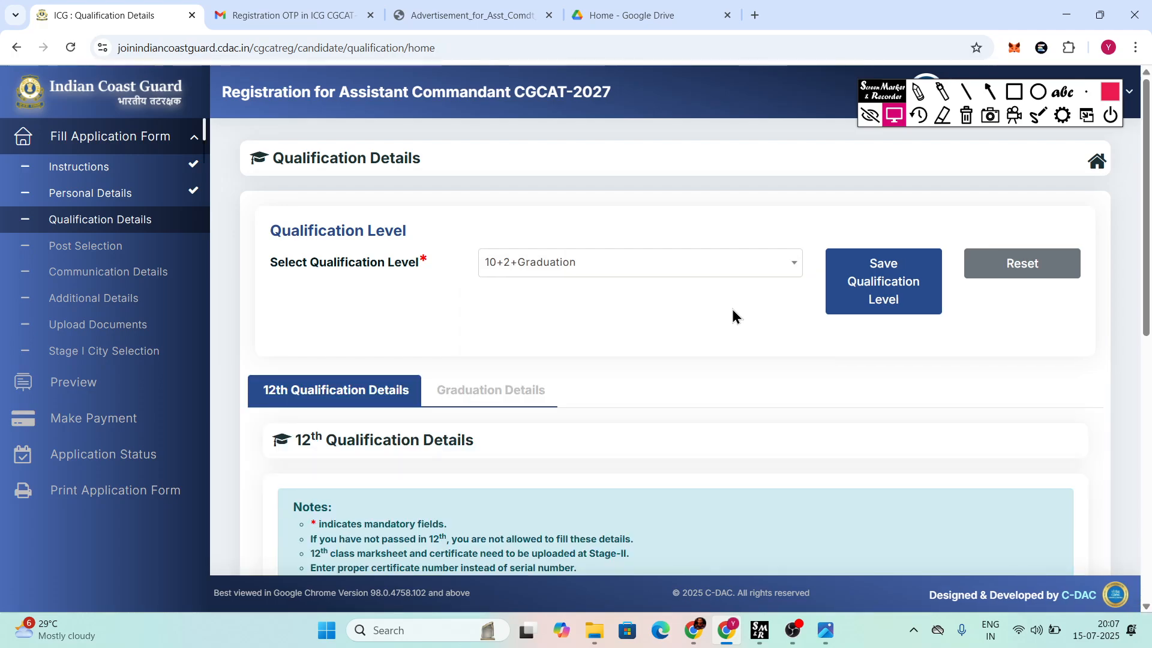
# Step: Examine the 12th qualification notes and the fields for year of passing, education board, certificate number, grading system and aggregate percentage
pyautogui.scroll(-3, 665, 277)
pyautogui.scroll(1, 665, 278)
pyautogui.scroll(-3, 665, 277)
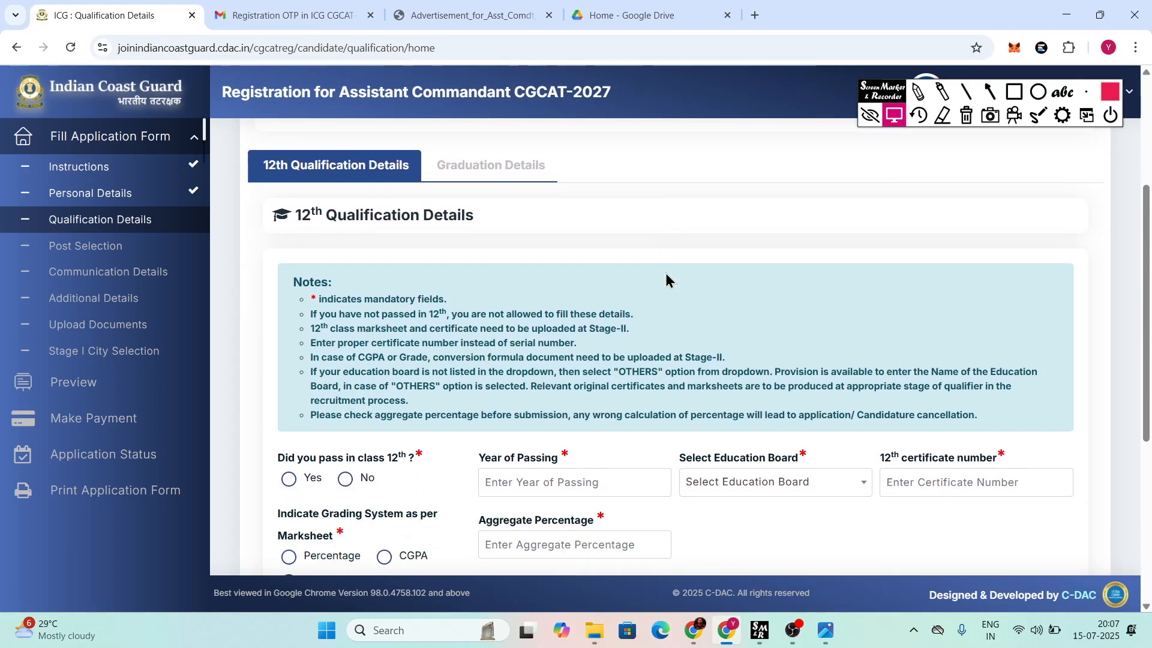
pyautogui.scroll(5, 665, 272)
pyautogui.scroll(-2, 417, 267)
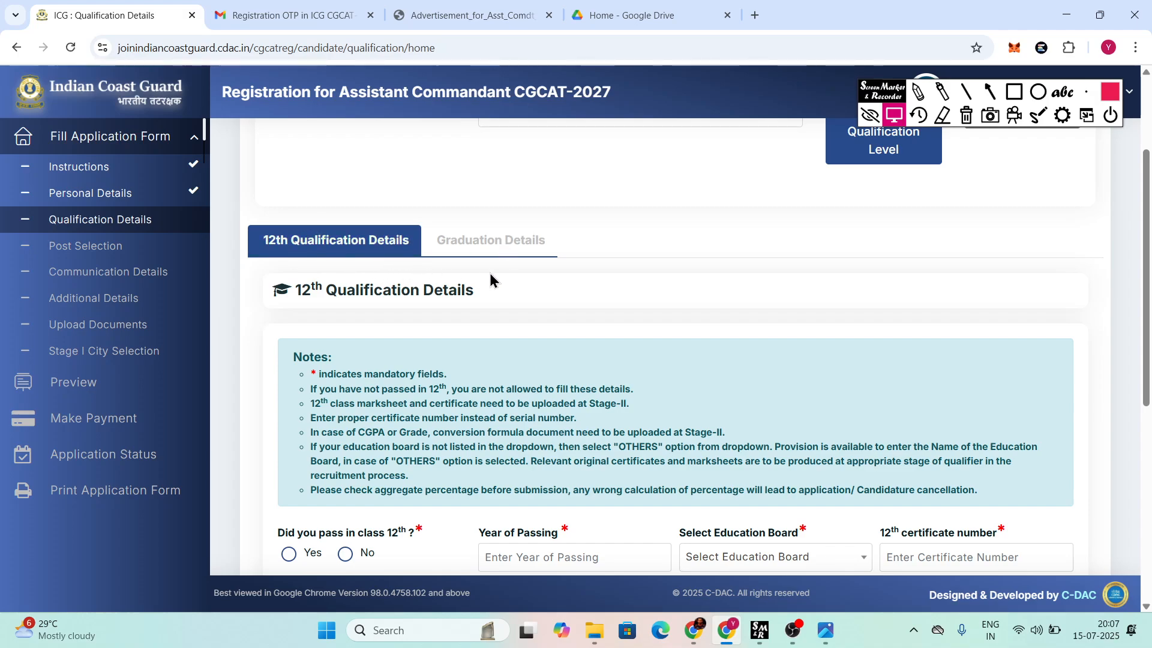
pyautogui.scroll(-2, 491, 280)
pyautogui.scroll(-2, 491, 279)
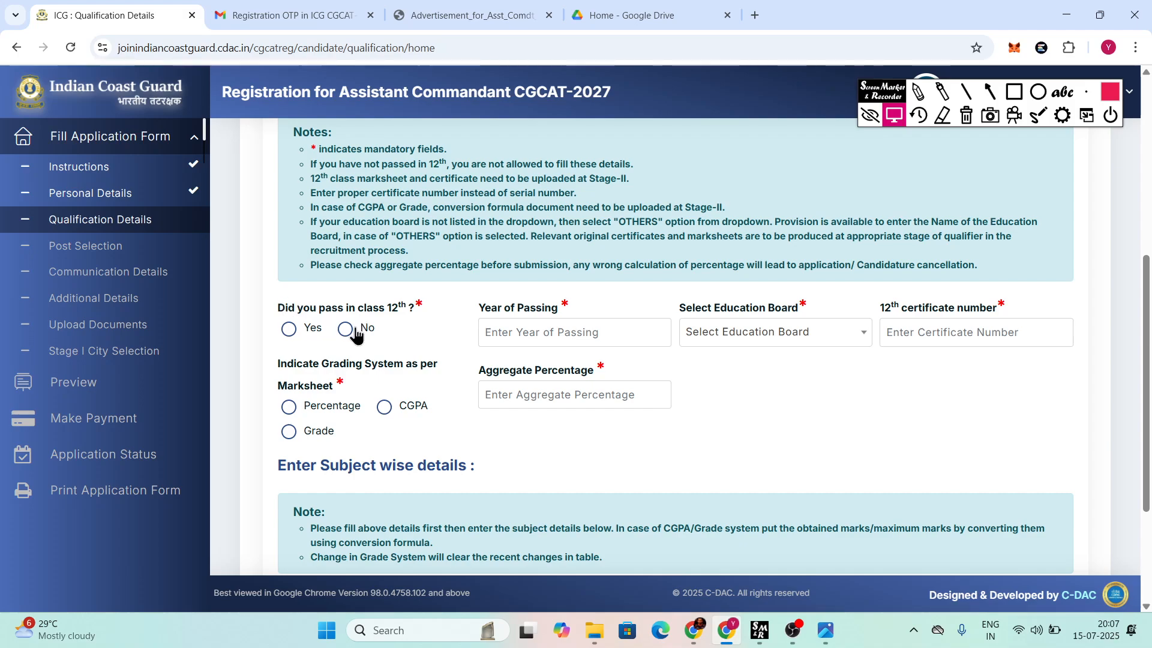
pyautogui.click(527, 334)
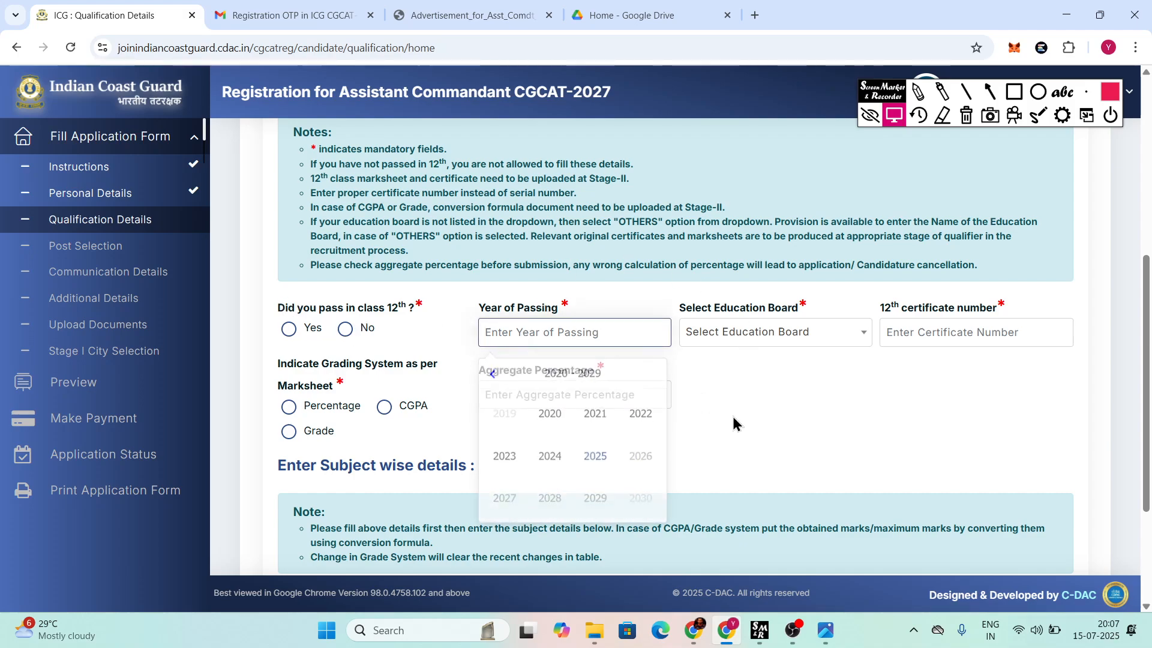
pyautogui.click(896, 330)
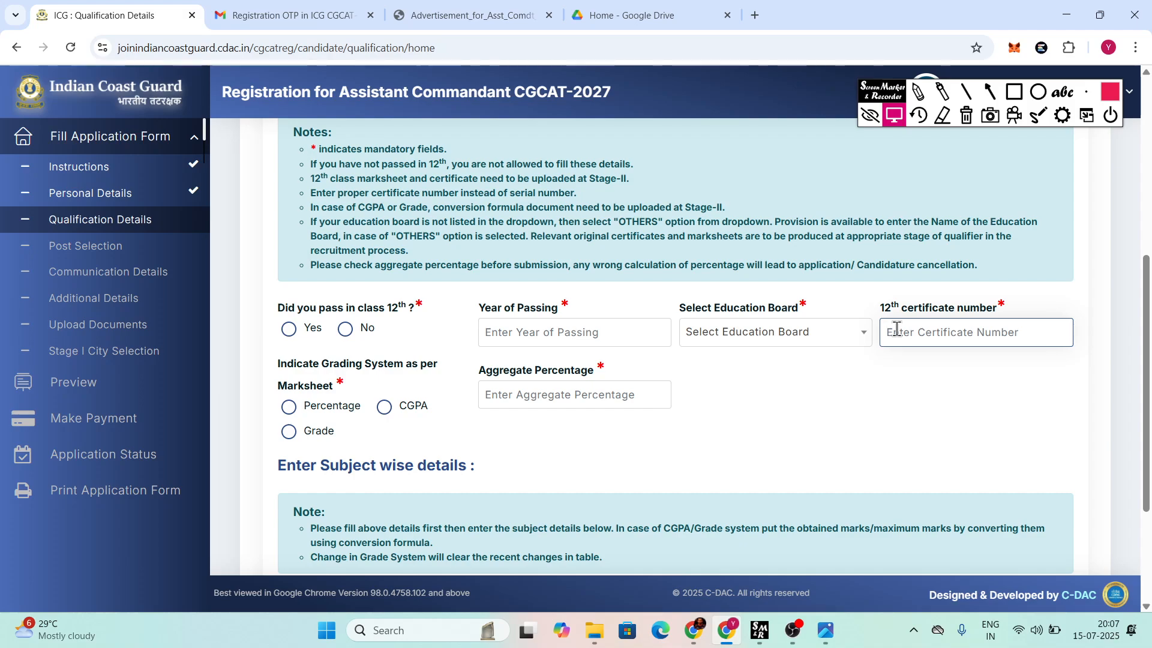
pyautogui.click(919, 357)
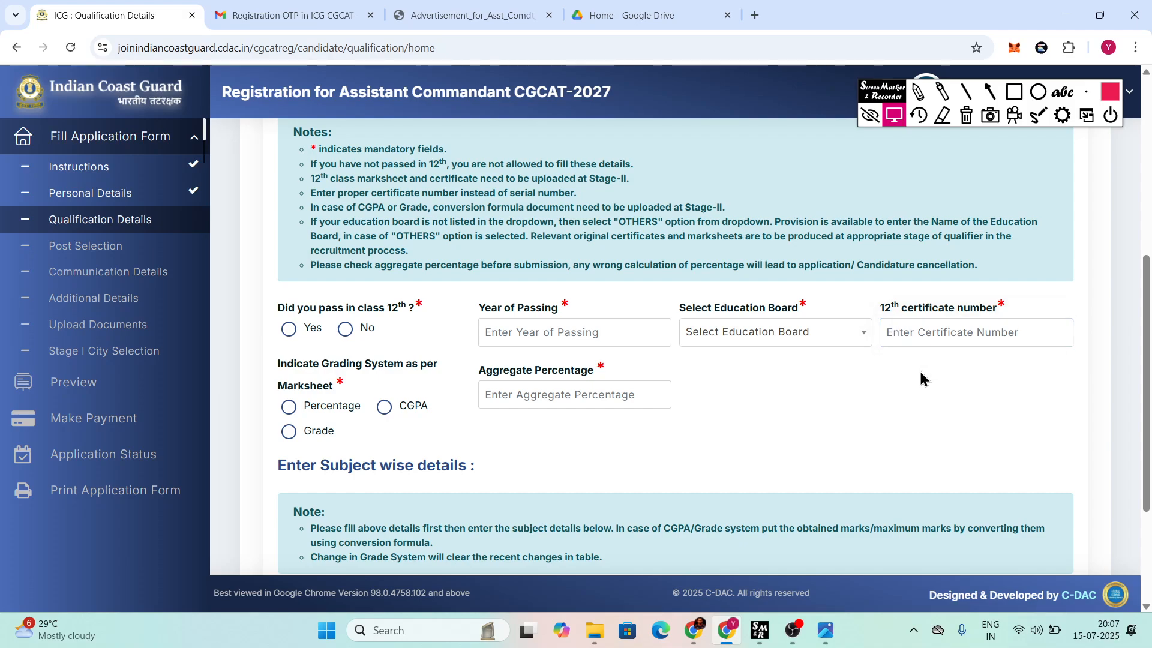
pyautogui.scroll(-2, 960, 324)
pyautogui.scroll(1, 997, 278)
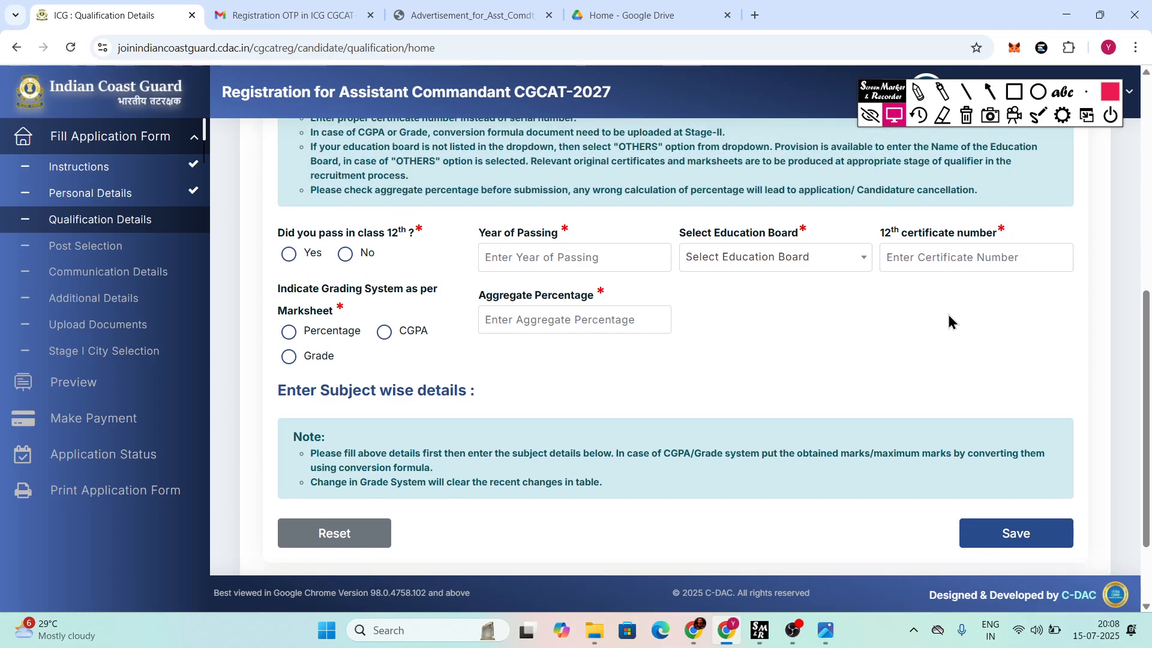
pyautogui.click(927, 247)
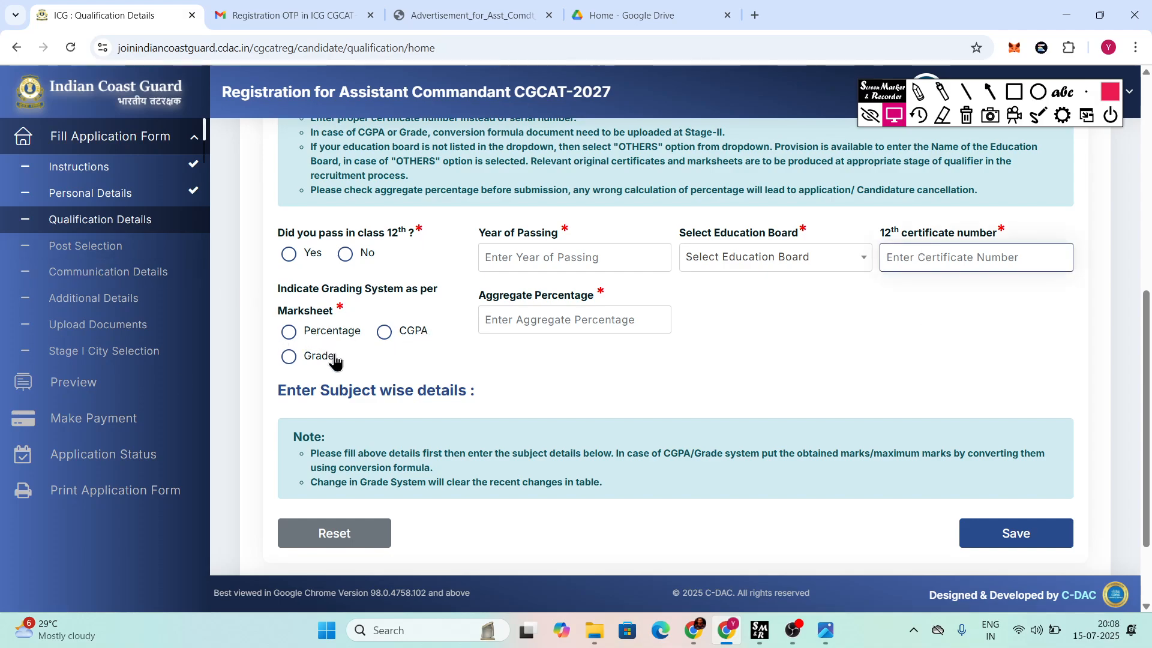
pyautogui.click(513, 318)
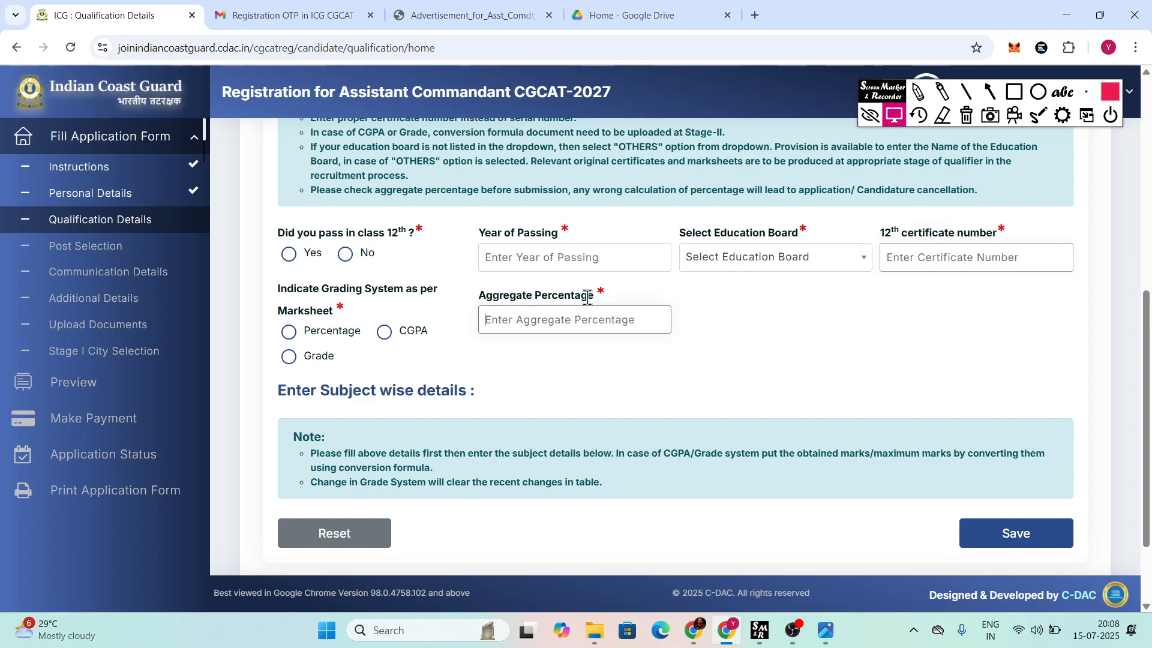
pyautogui.scroll(-2, 588, 319)
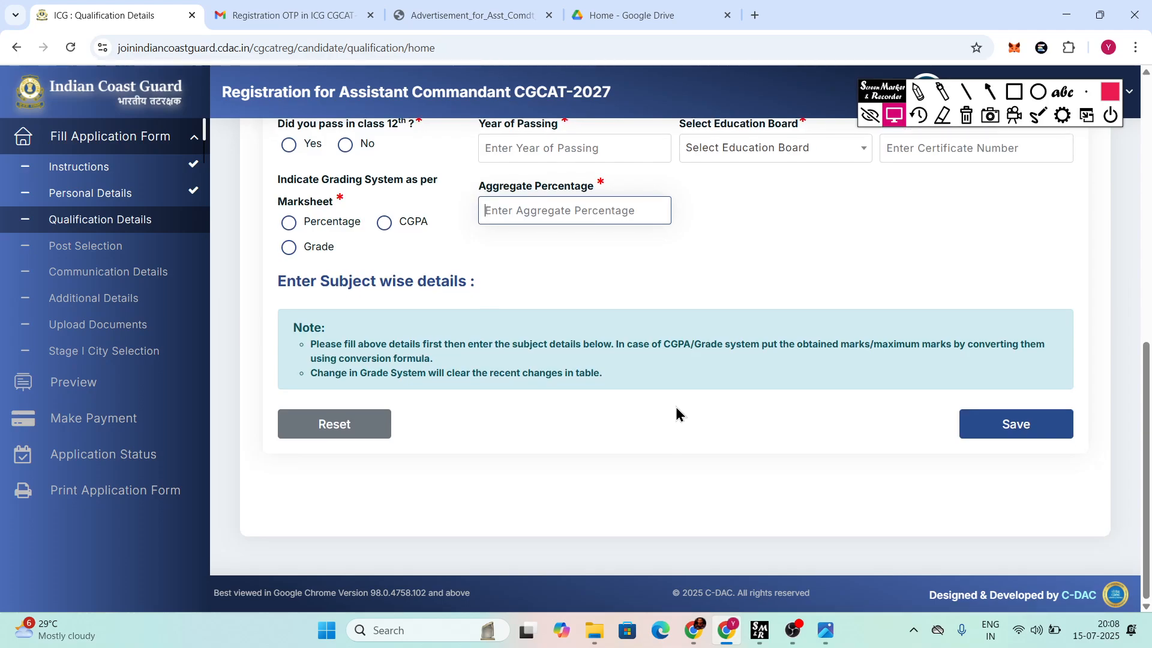
# Step: Frame the subject-wise marks table of the 12th qualification form with a rectangle
pyautogui.scroll(-3, 674, 408)
pyautogui.click(1014, 91)
pyautogui.moveTo(408, 254)
pyautogui.mouseDown()
pyautogui.moveTo(876, 395)
pyautogui.moveTo(954, 400)
pyautogui.mouseUp()
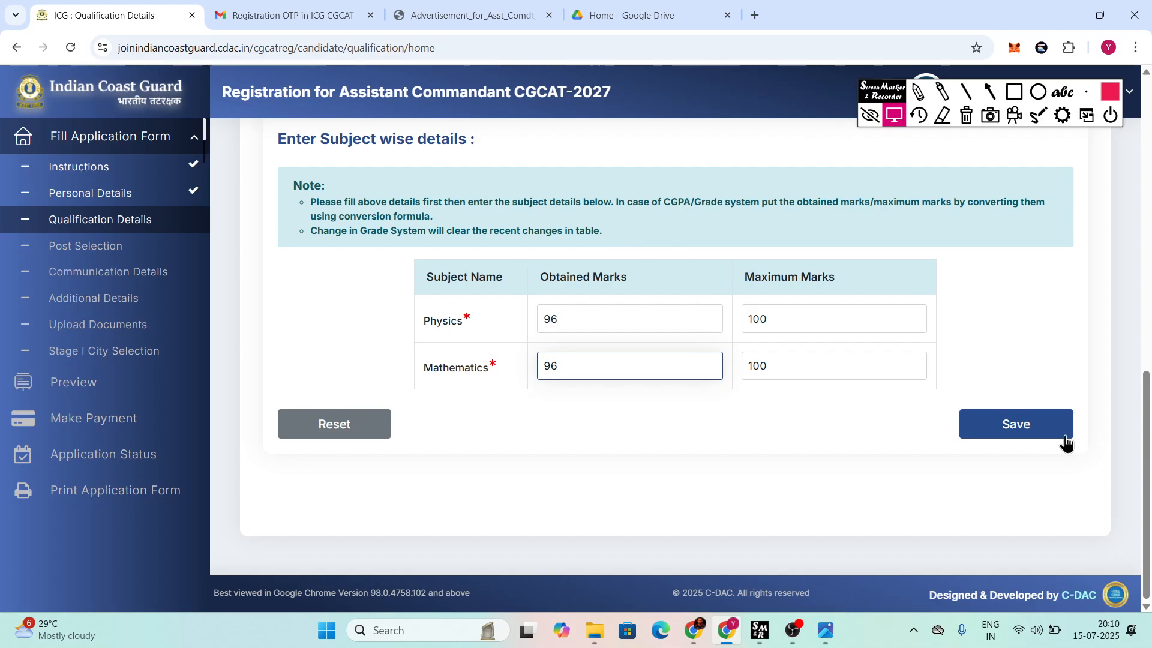
# Step: Save the 12th qualification details, acknowledge the confirmation, and open the Graduation Details form
pyautogui.click(1001, 425)
pyautogui.click(744, 264)
pyautogui.scroll(-4, 690, 279)
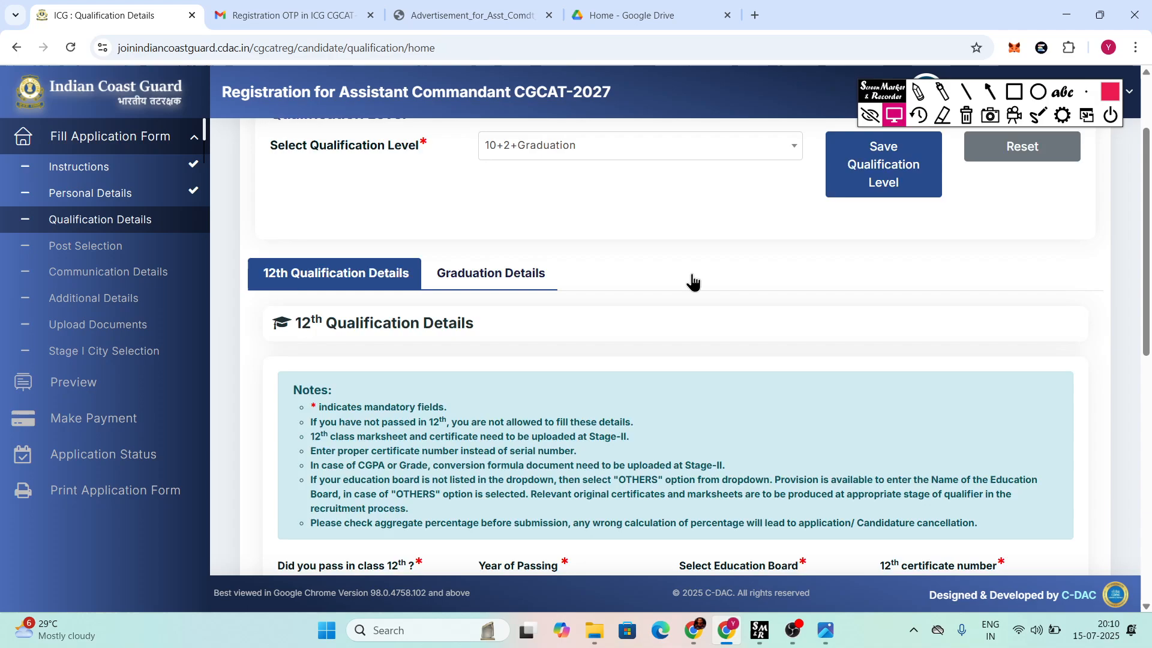
pyautogui.click(459, 171)
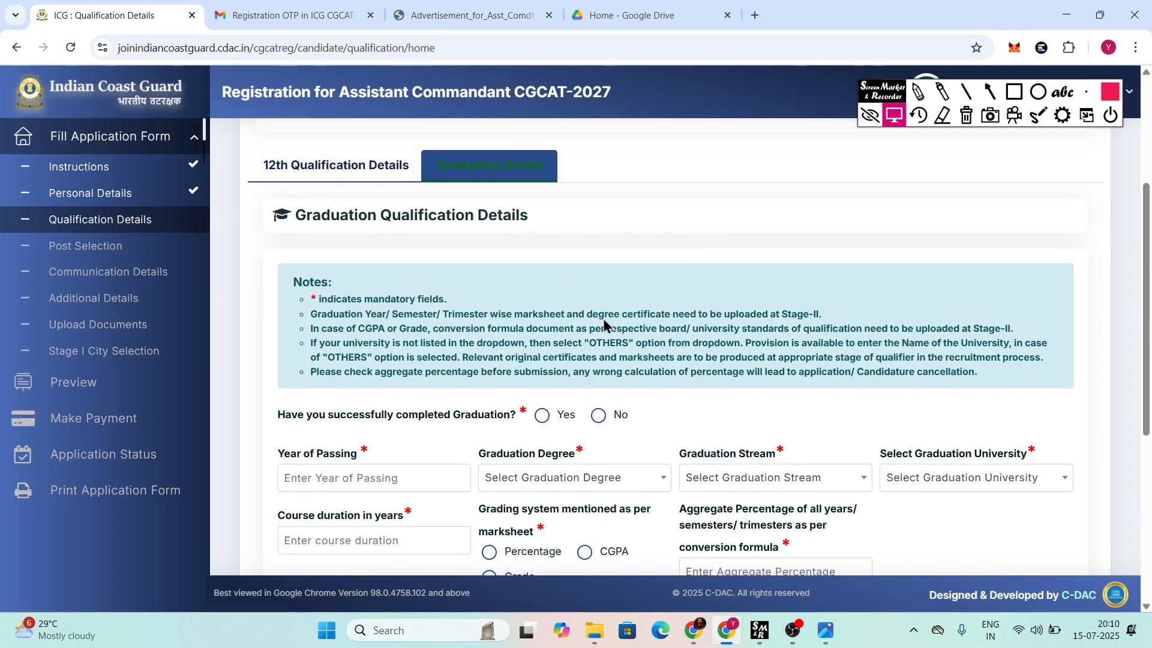
# Step: Compare the graduation form for the Yes and No answers on completed graduation, reading the question about final-year results and backlogs
pyautogui.scroll(-1, 593, 306)
pyautogui.scroll(-2, 598, 336)
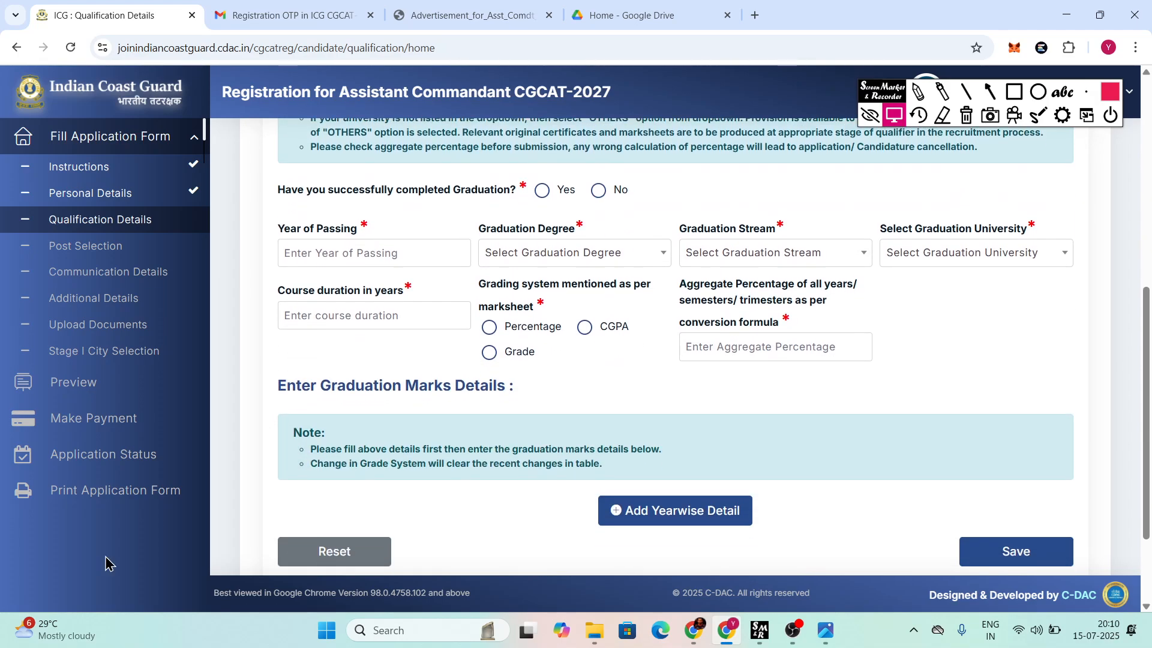
pyautogui.scroll(1, 509, 208)
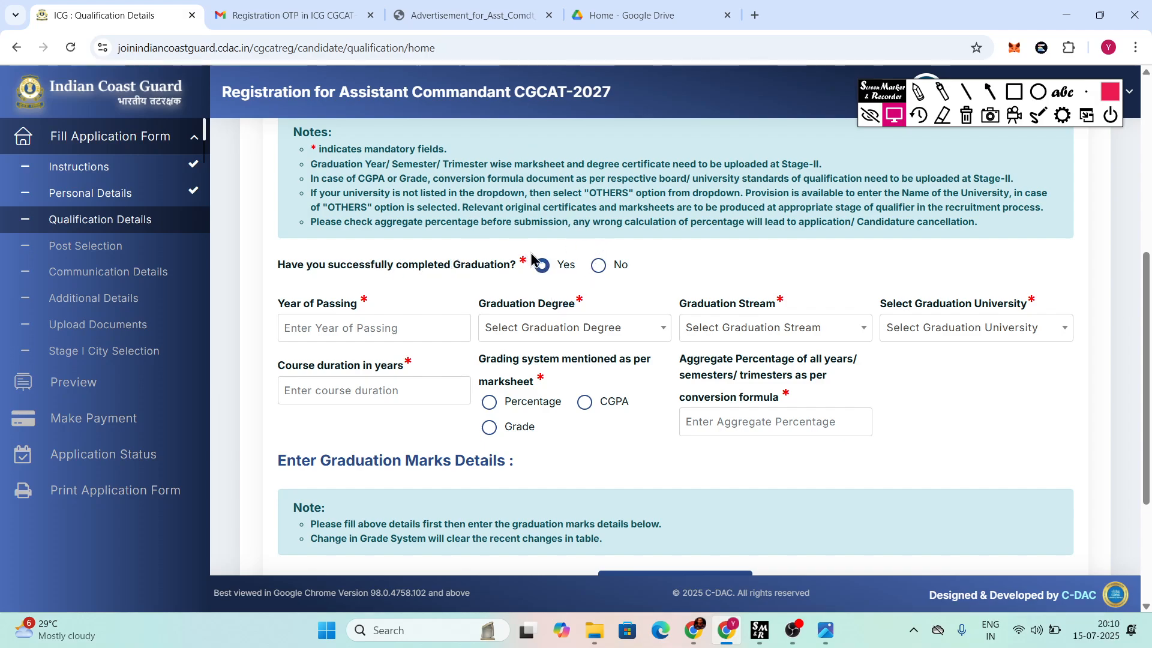
pyautogui.click(598, 268)
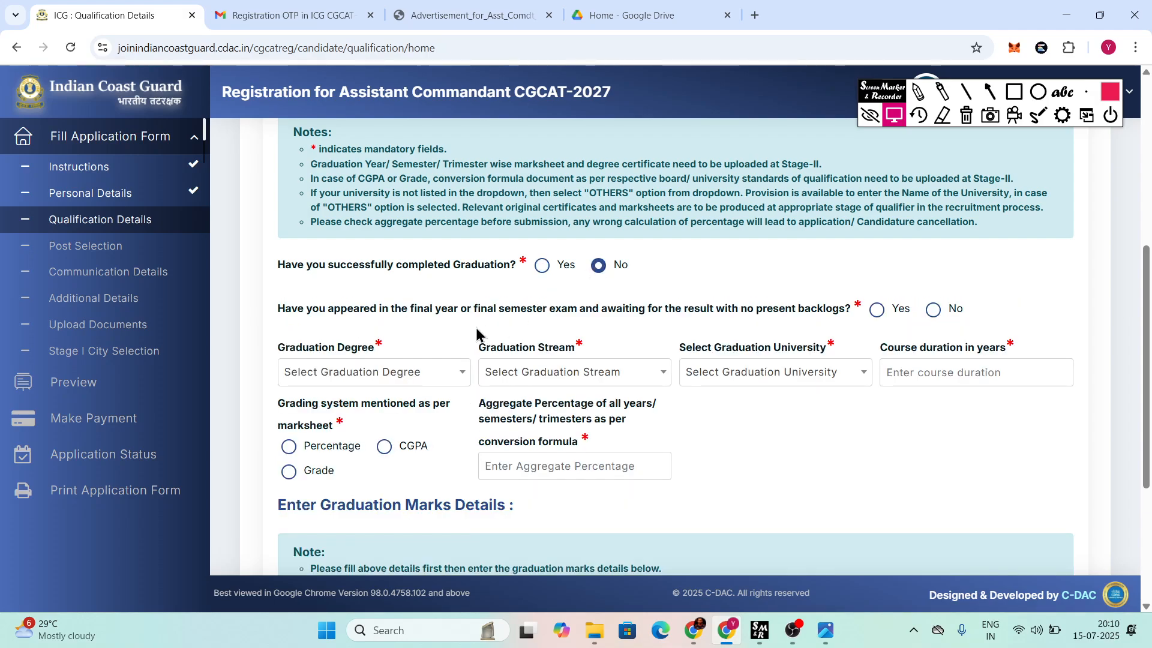
pyautogui.moveTo(458, 319); pyautogui.dragTo(678, 335)
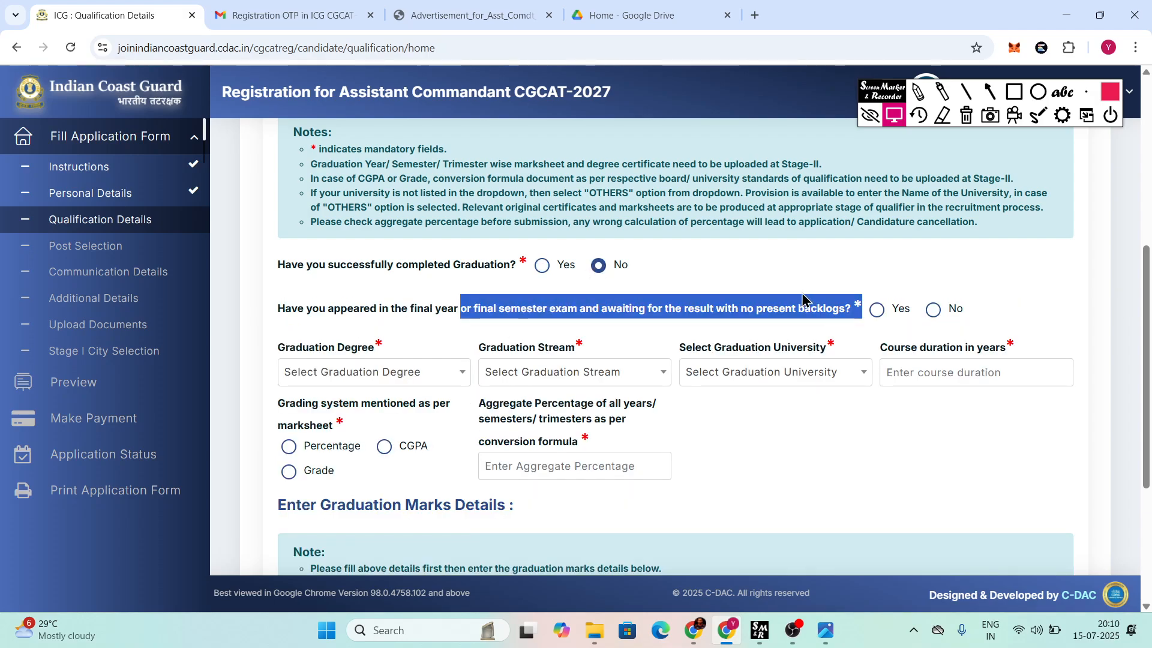
pyautogui.click(581, 315)
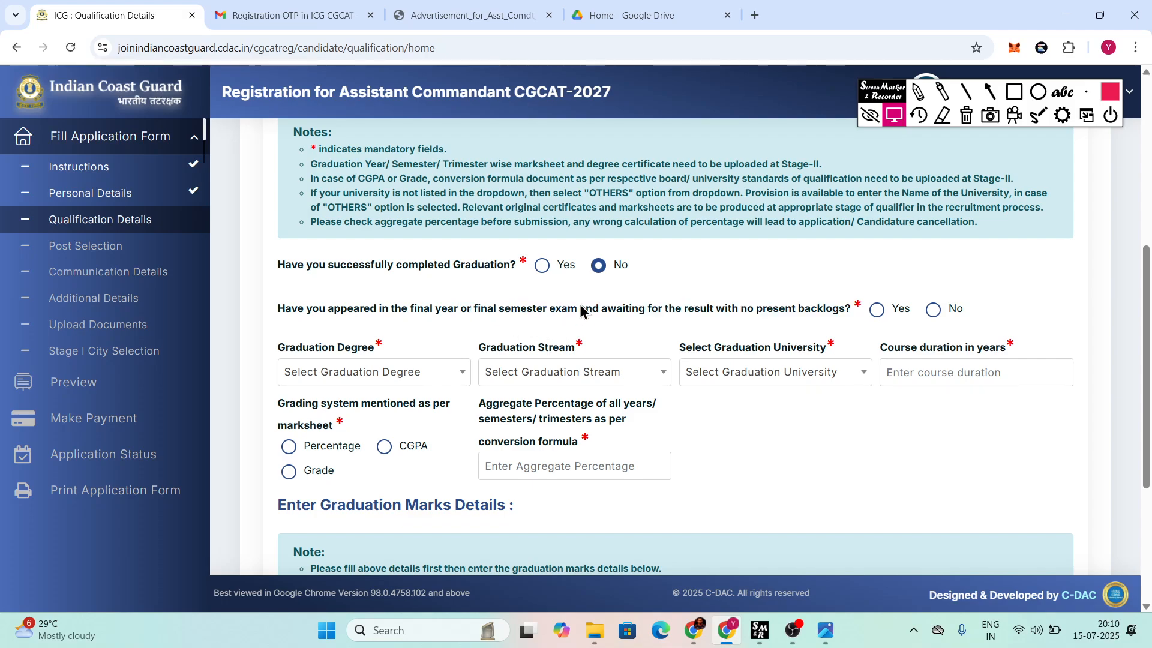
pyautogui.click(542, 265)
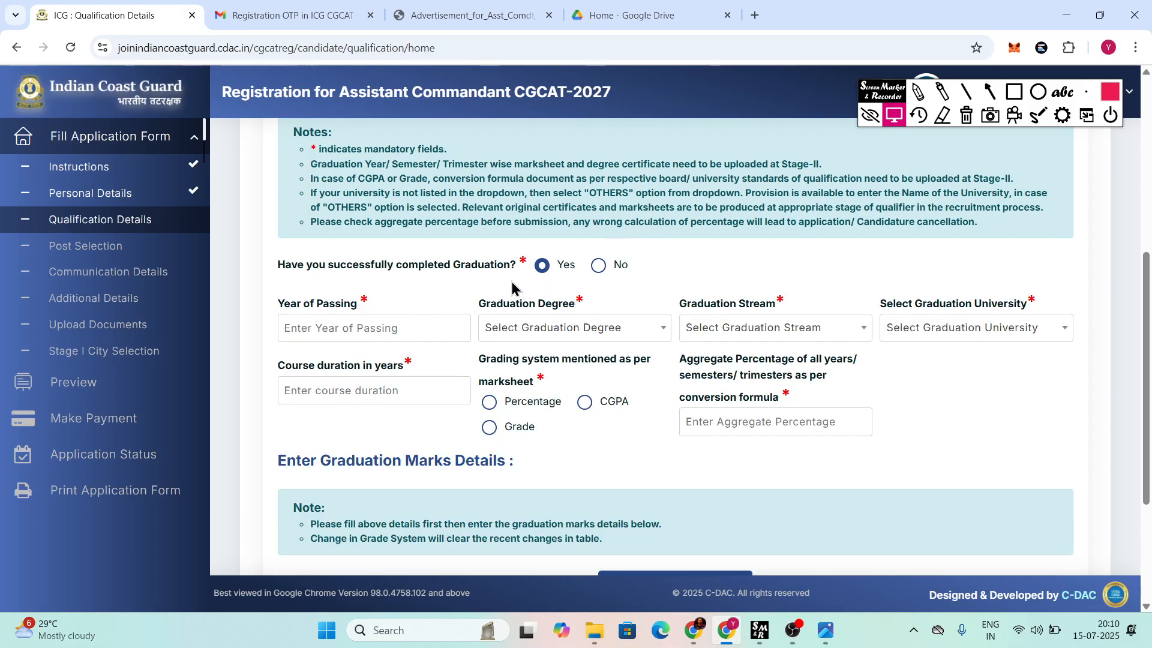
# Step: Examine the graduation year of passing, degree, stream, university and course duration fields, and the marks details section
pyautogui.click(377, 328)
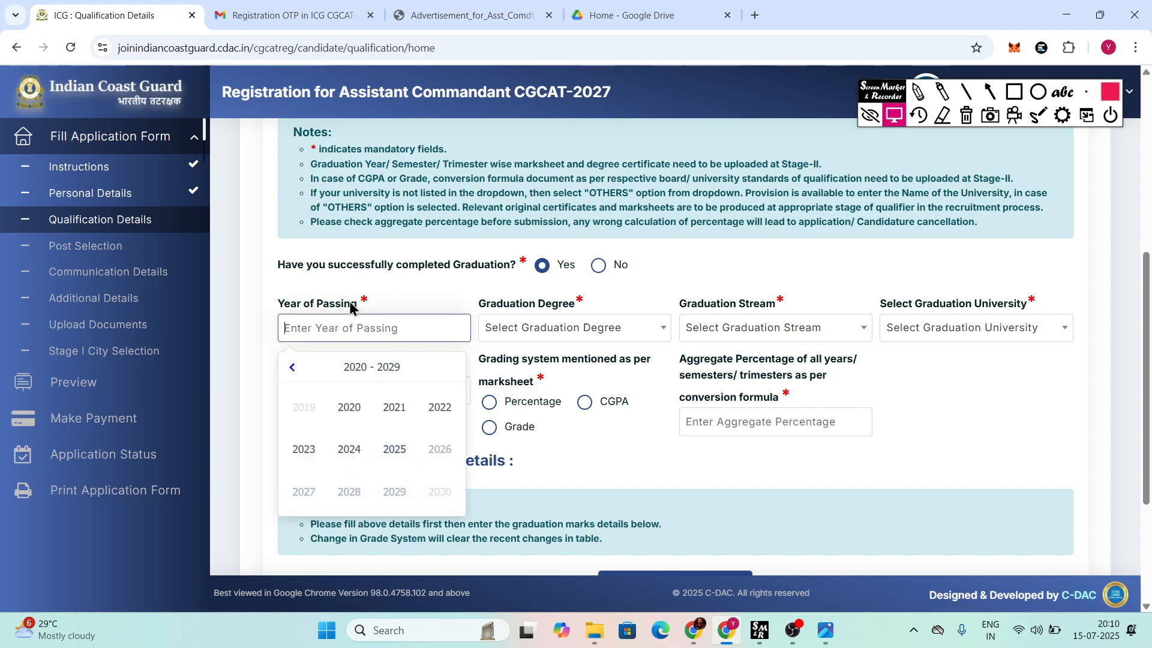
pyautogui.click(539, 334)
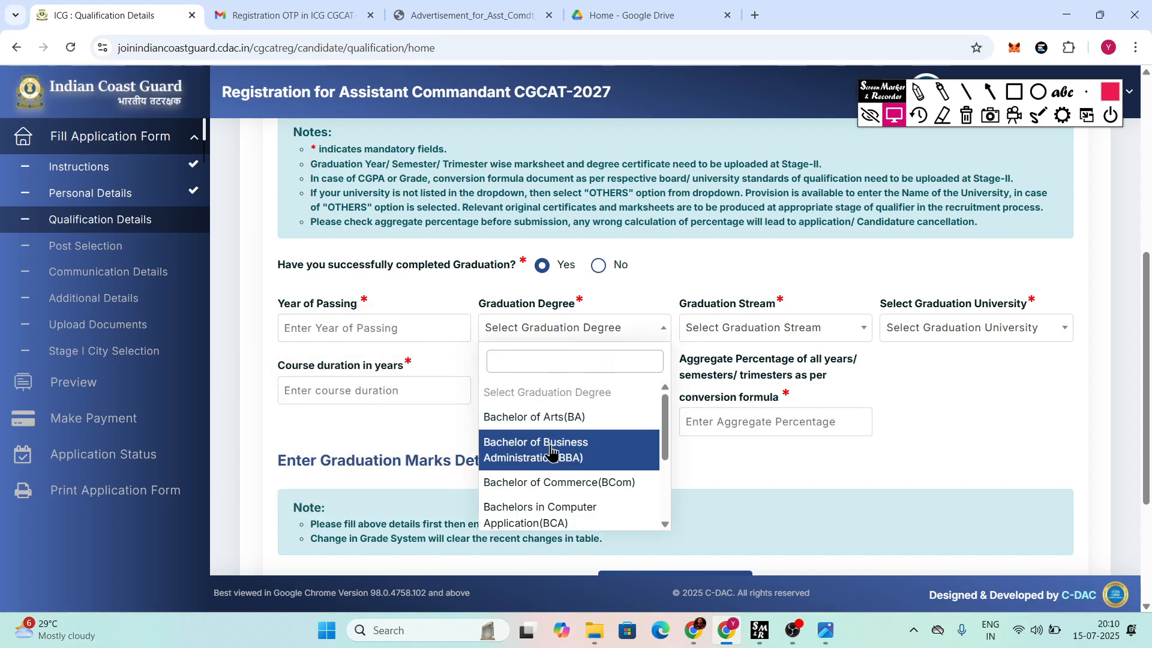
pyautogui.click(722, 328)
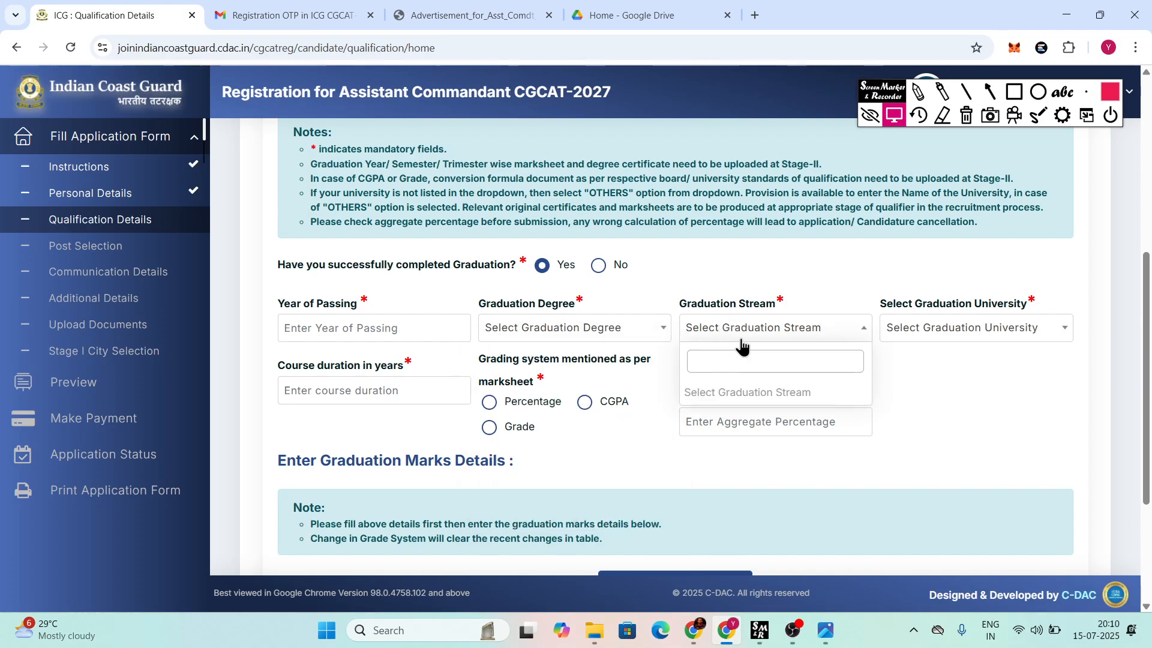
pyautogui.click(978, 335)
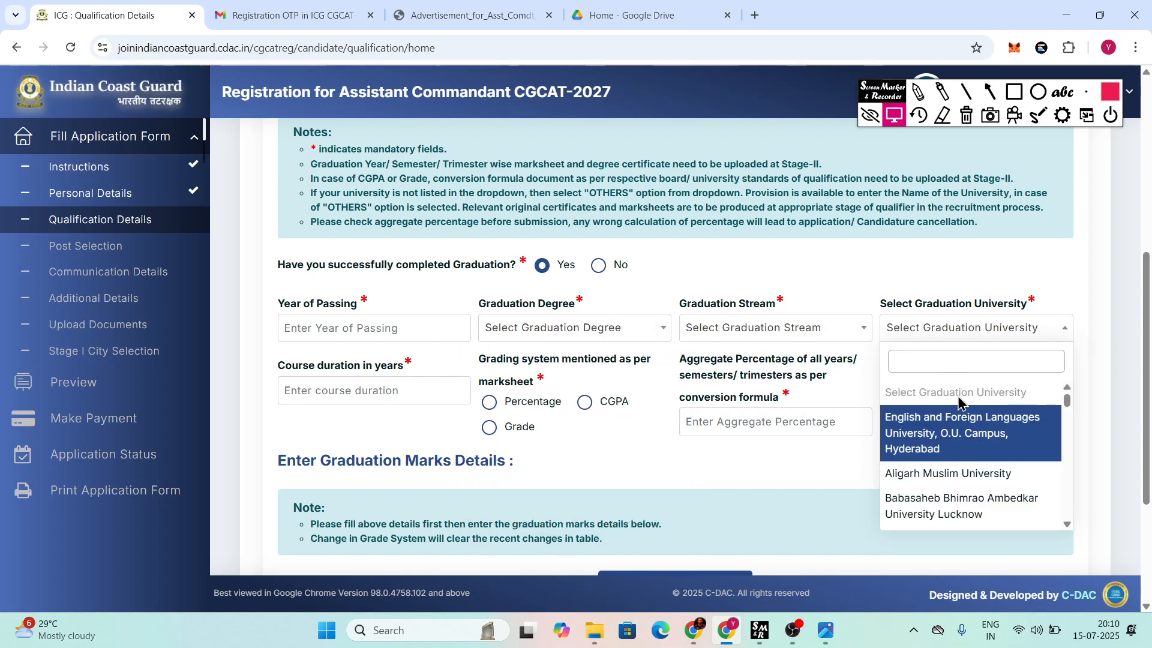
pyautogui.scroll(-1, 960, 398)
pyautogui.click(416, 390)
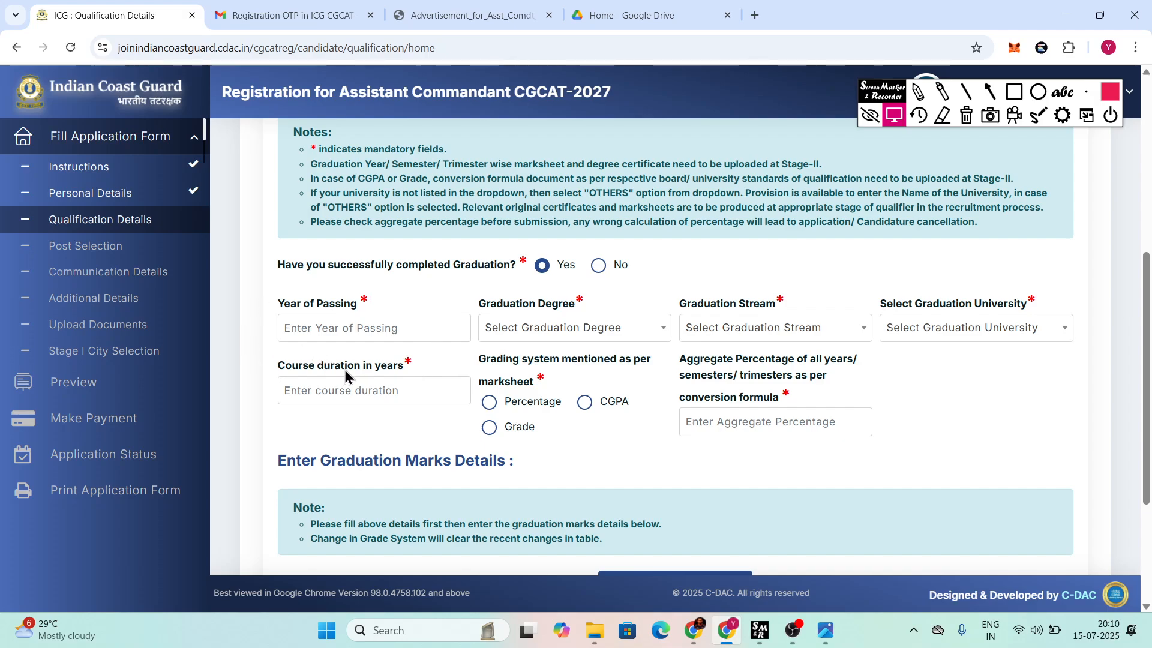
pyautogui.click(347, 390)
pyautogui.scroll(-1, 480, 369)
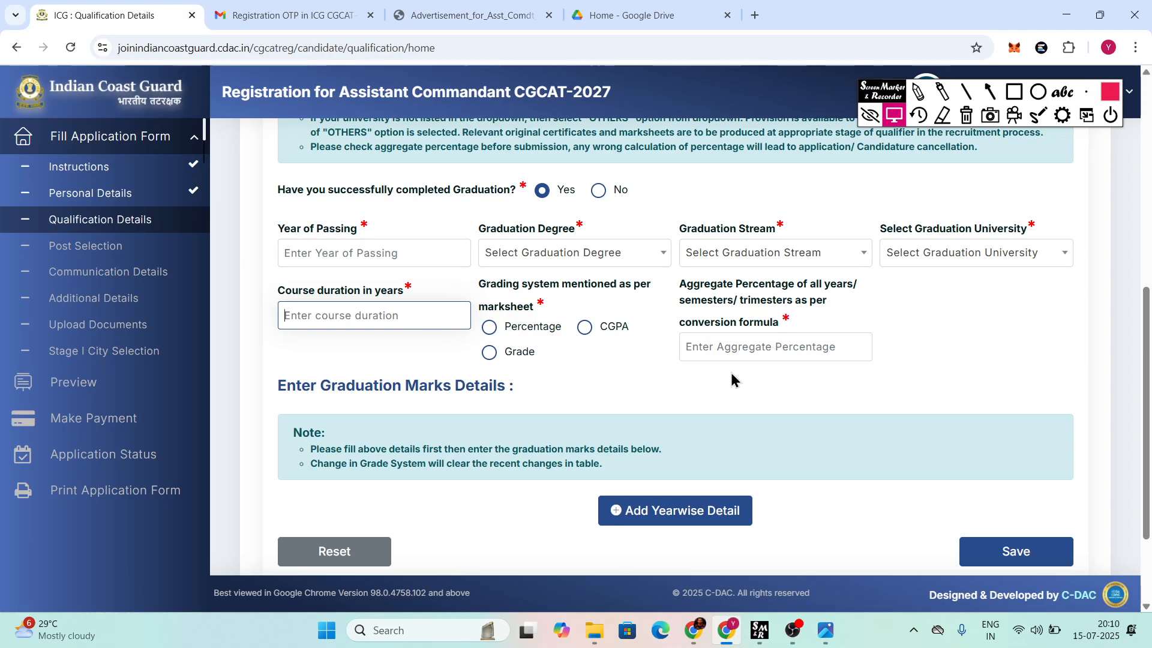
pyautogui.scroll(-2, 770, 348)
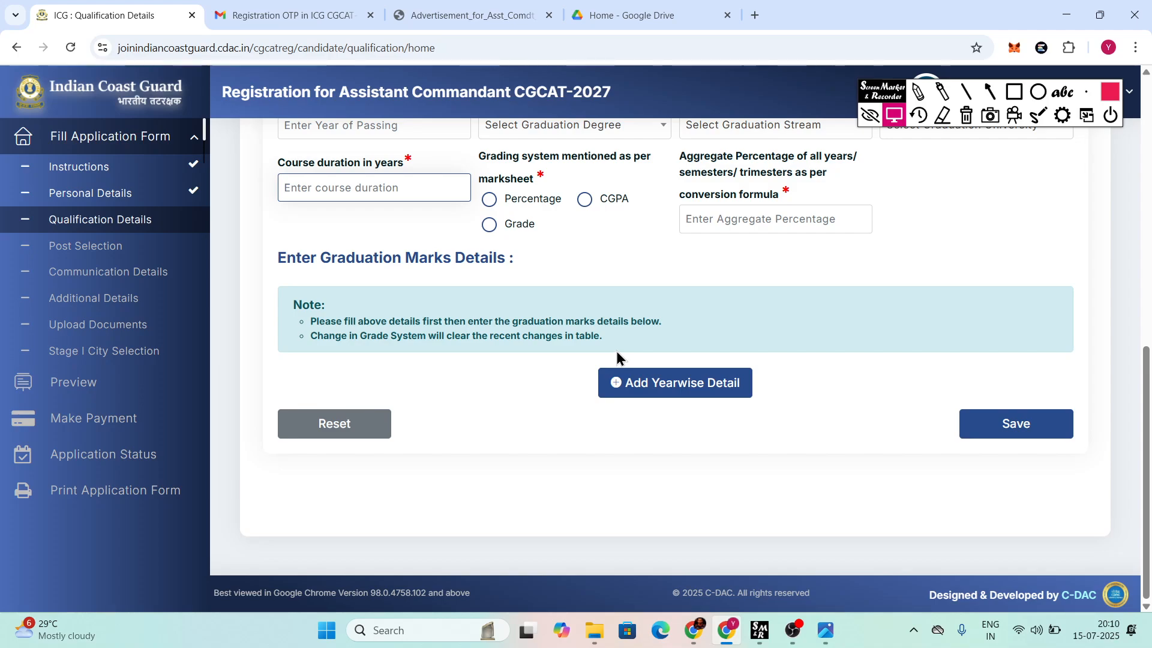
# Step: Answer No to having successfully completed graduation and review the remaining fields and marks details section
pyautogui.scroll(4, 617, 351)
pyautogui.click(600, 289)
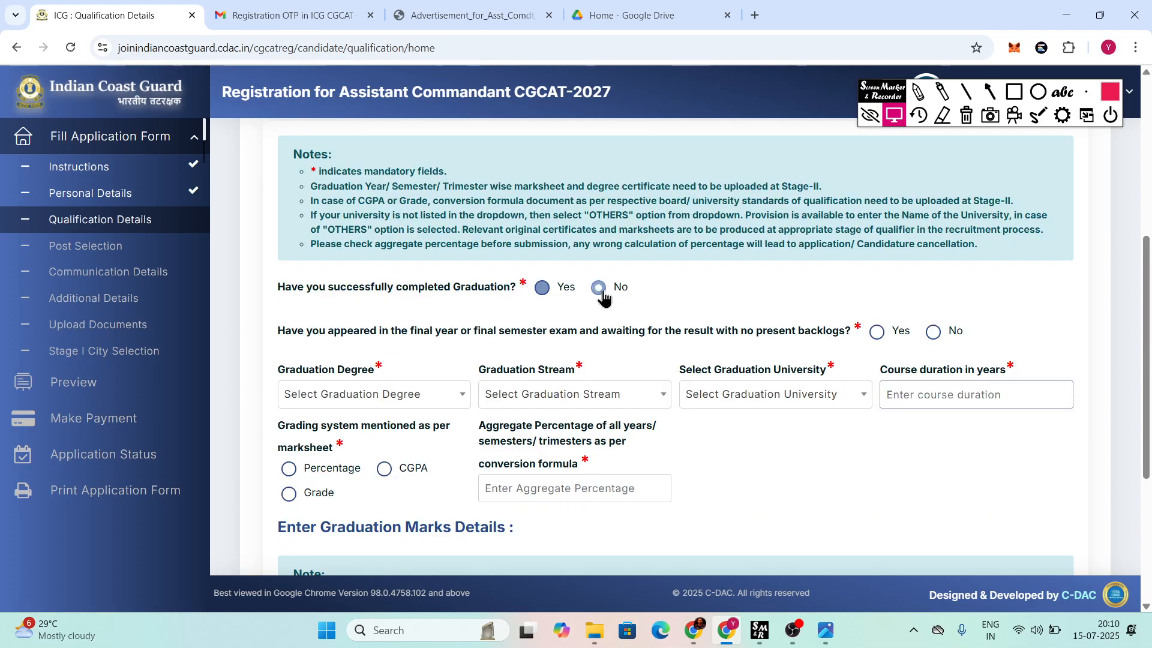
pyautogui.scroll(-4, 700, 293)
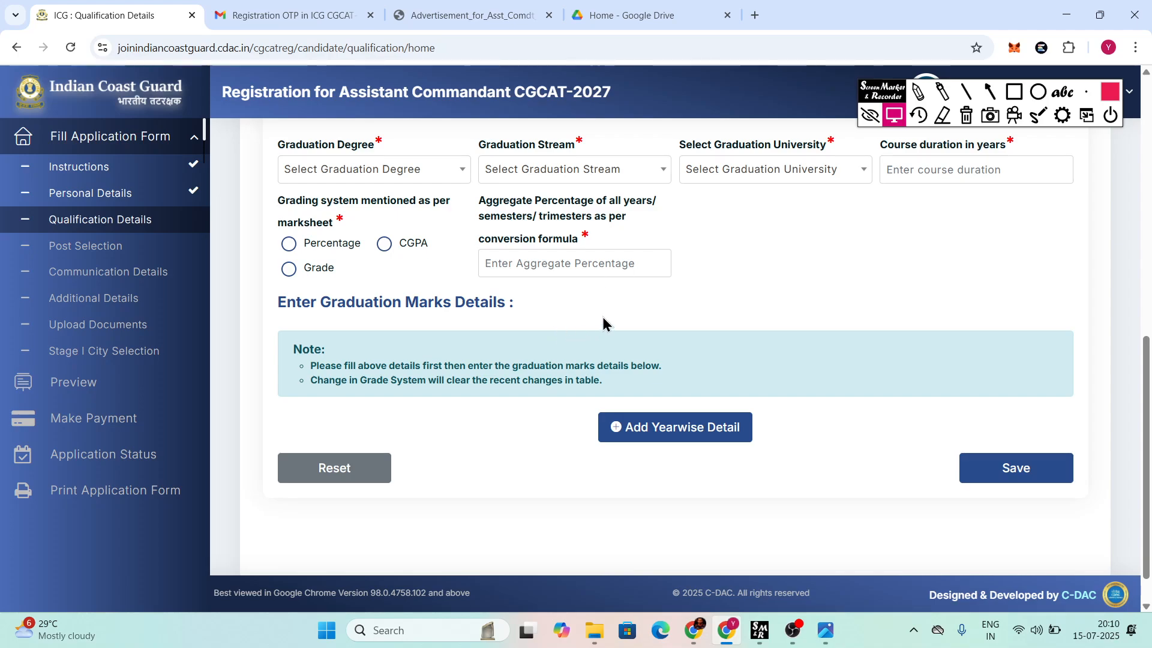
pyautogui.scroll(1, 606, 312)
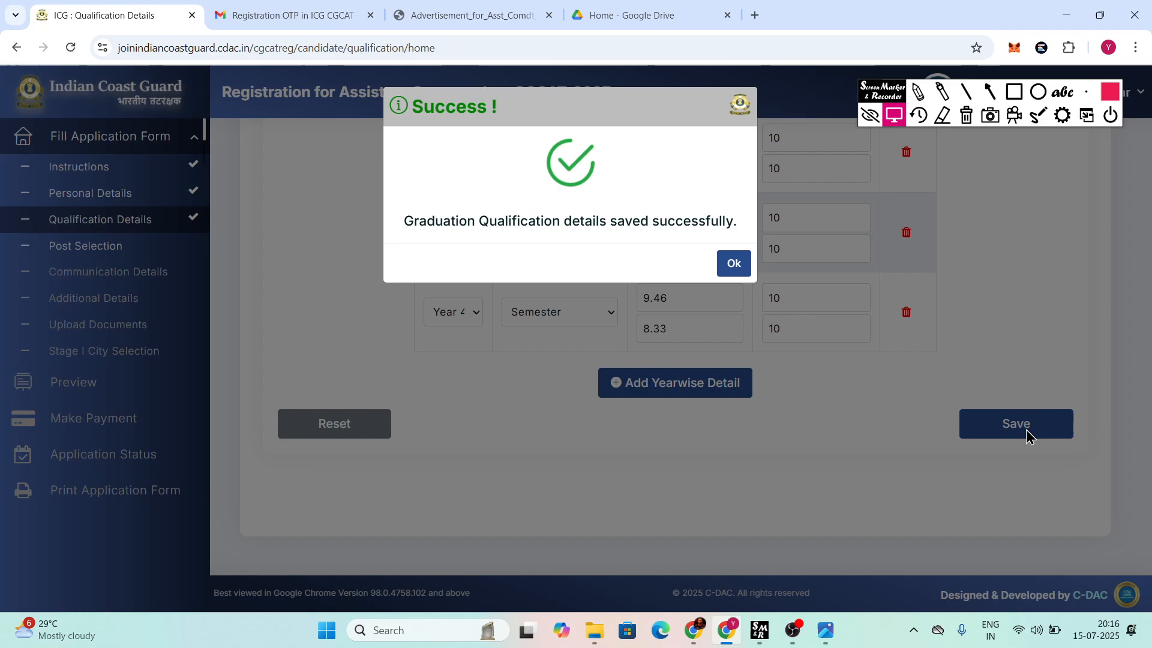
# Step: Acknowledge the graduation save confirmation, select General Duty (GD) as the post, and save and submit the choice
pyautogui.click(745, 276)
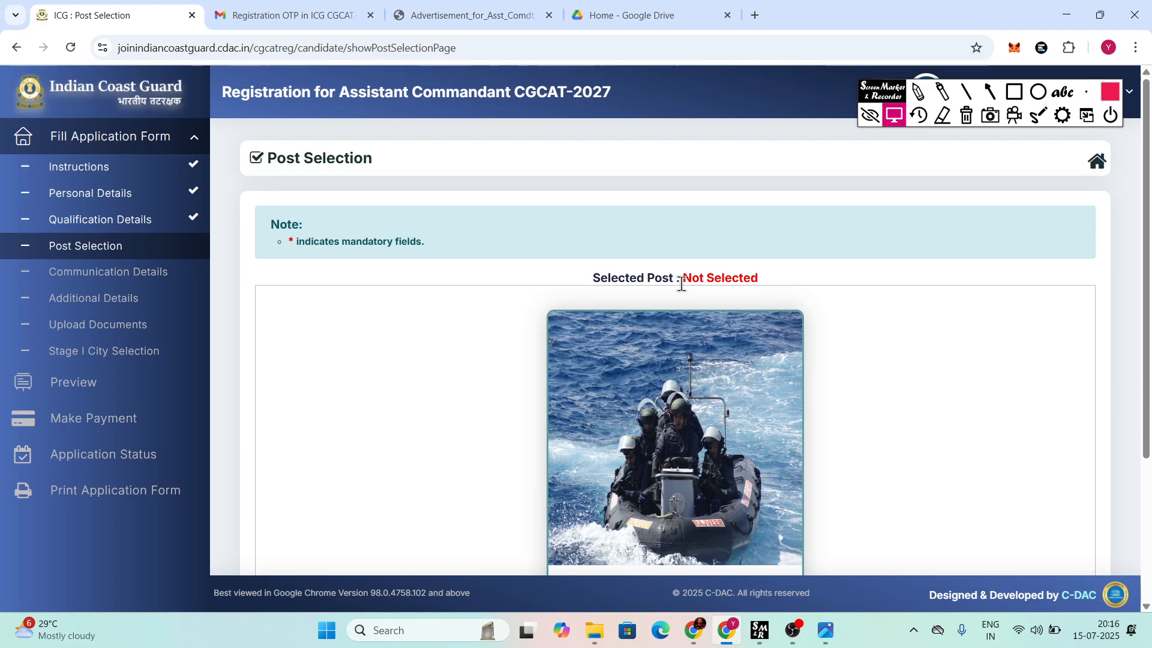
pyautogui.scroll(-3, 682, 285)
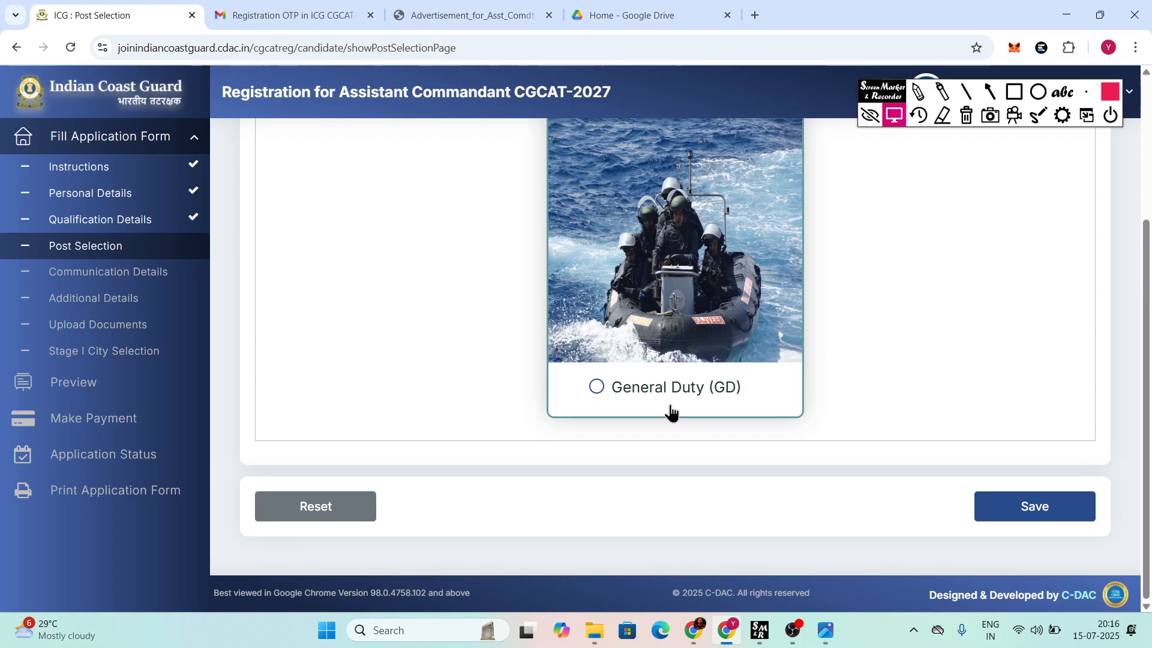
pyautogui.scroll(3, 816, 435)
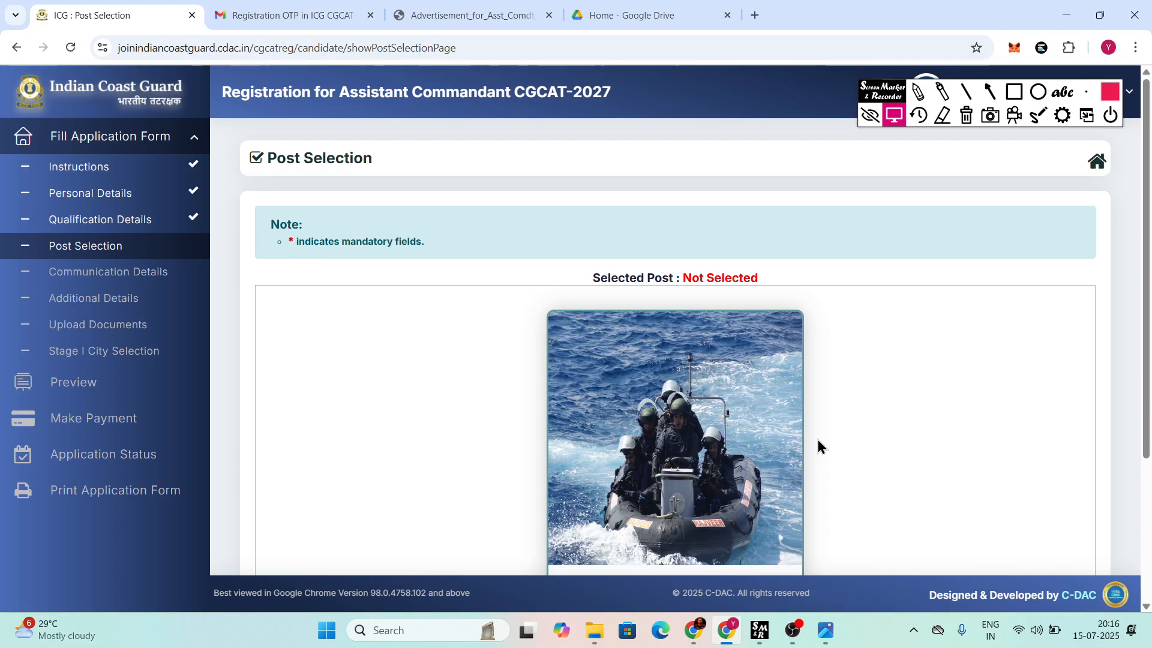
pyautogui.scroll(-3, 823, 441)
pyautogui.click(598, 388)
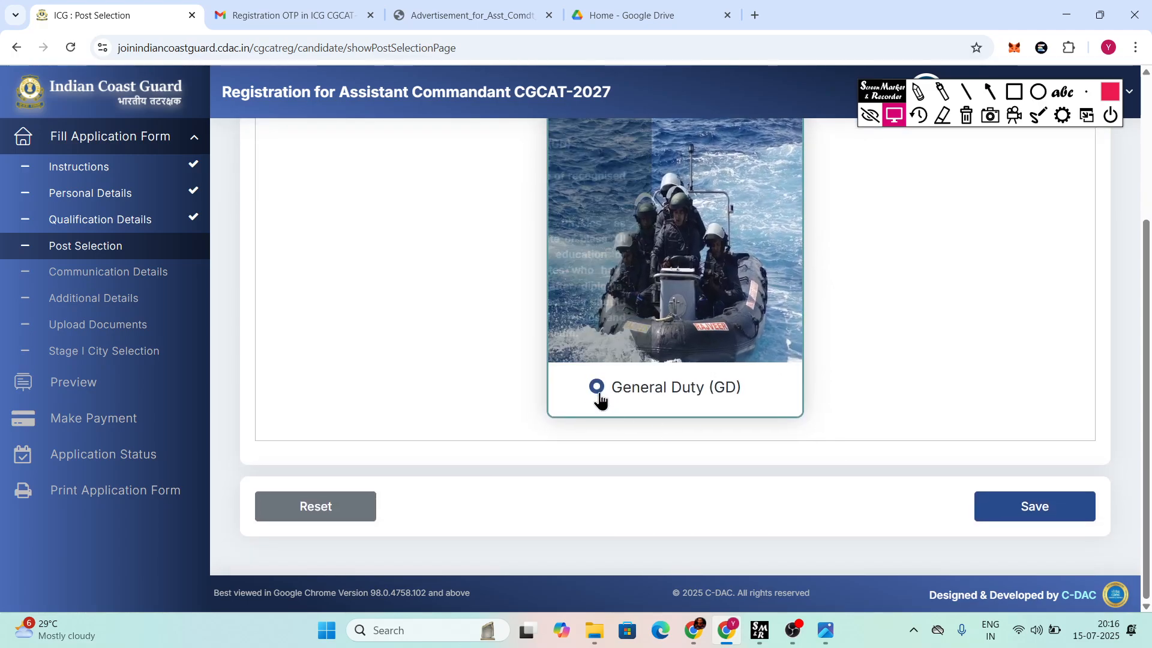
pyautogui.click(1059, 528)
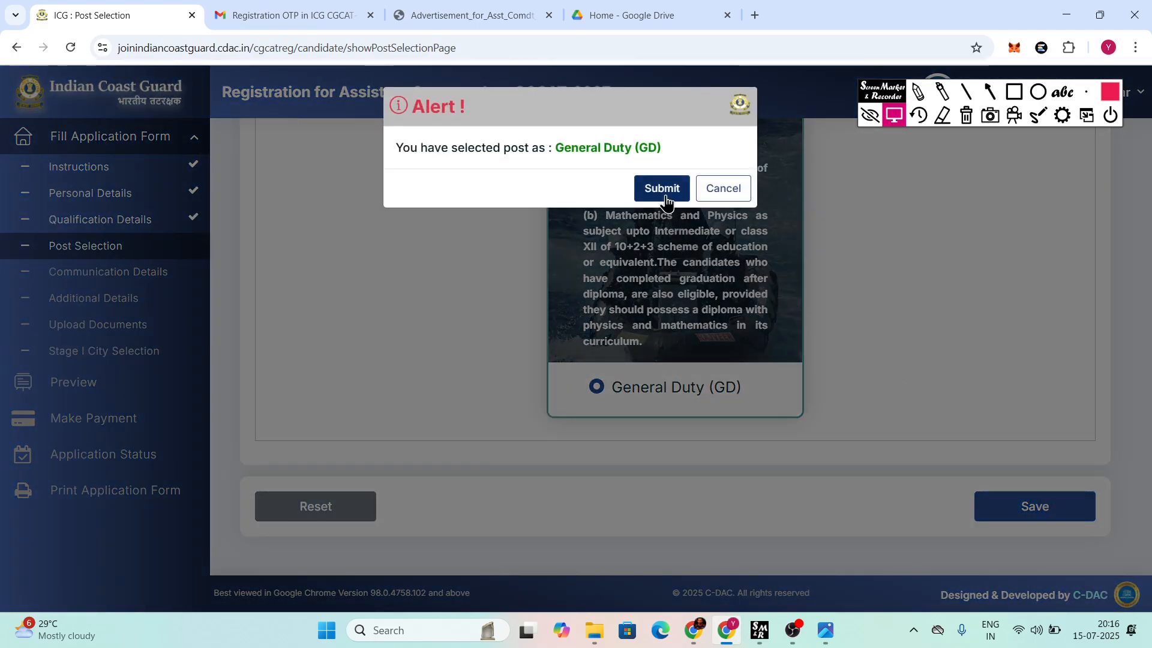
pyautogui.click(661, 178)
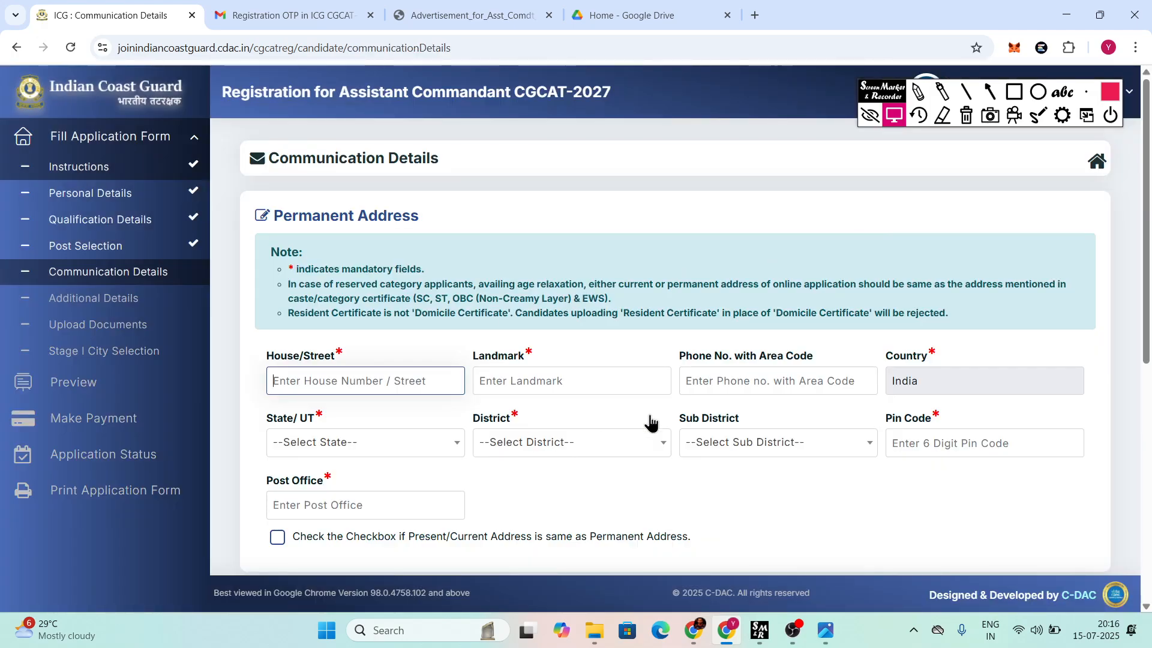
# Step: Examine the permanent address fields in Communication Details, including house/street, landmark, pin code and post office
pyautogui.scroll(-1, 681, 342)
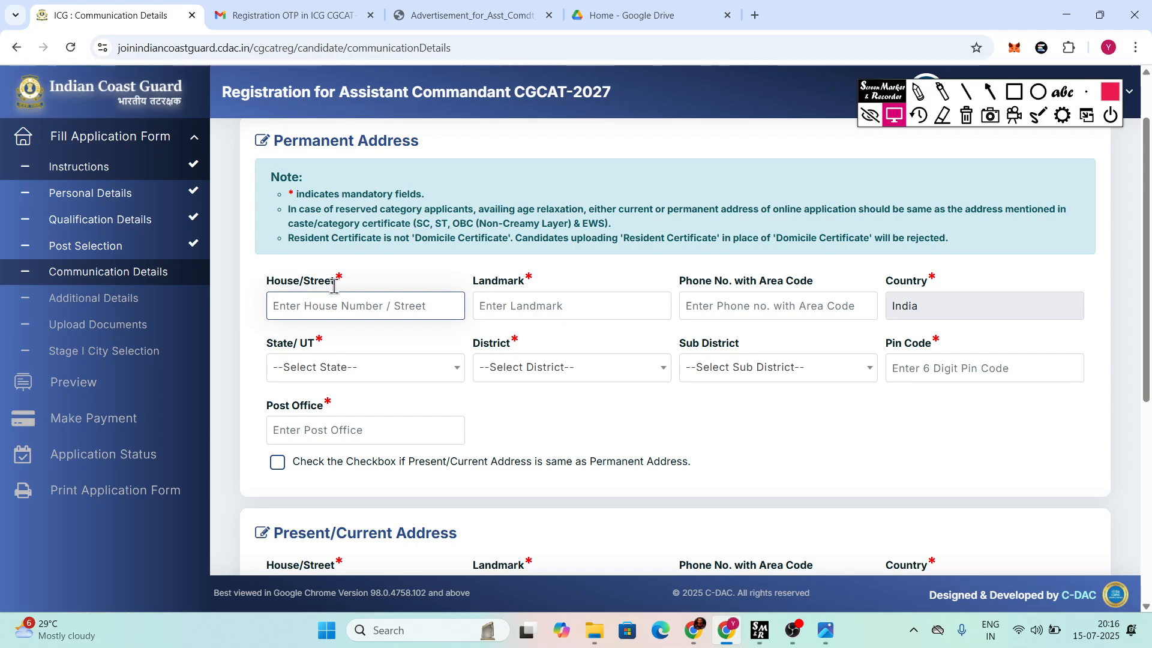
pyautogui.click(531, 298)
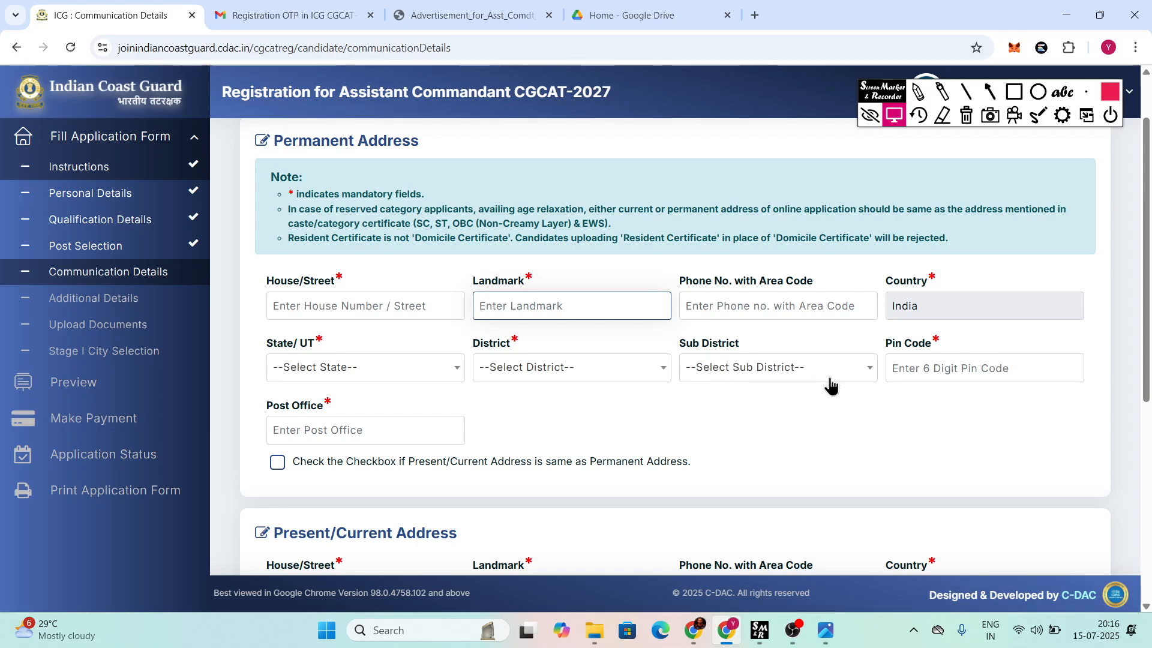
pyautogui.click(924, 372)
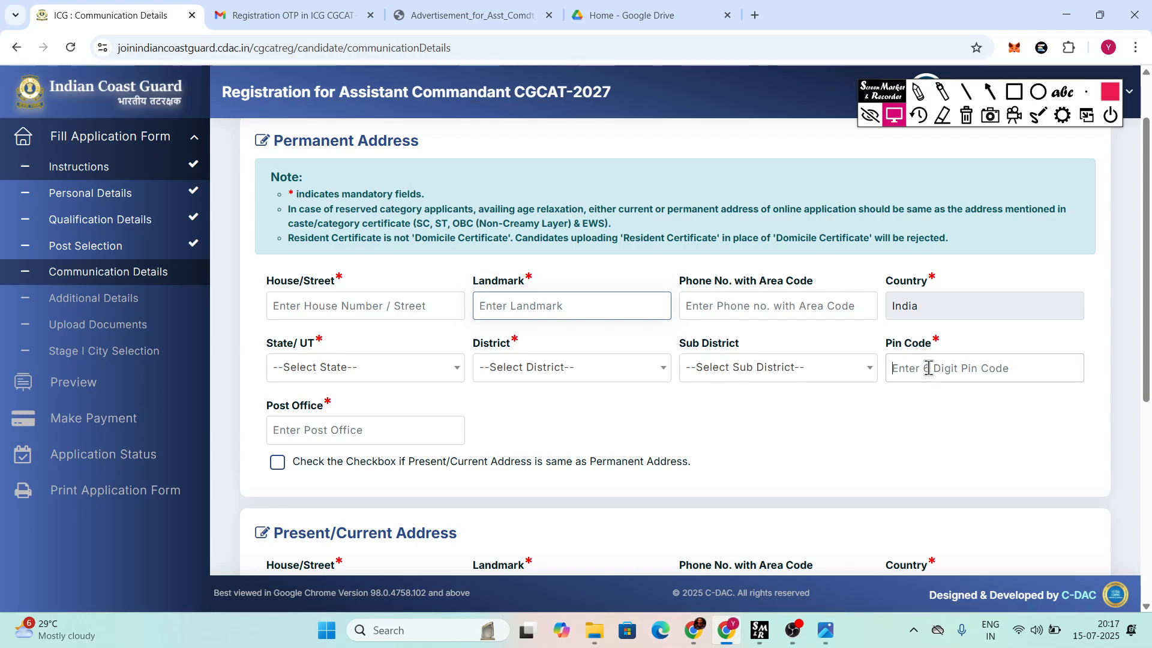
pyautogui.scroll(-3, 692, 386)
pyautogui.click(406, 279)
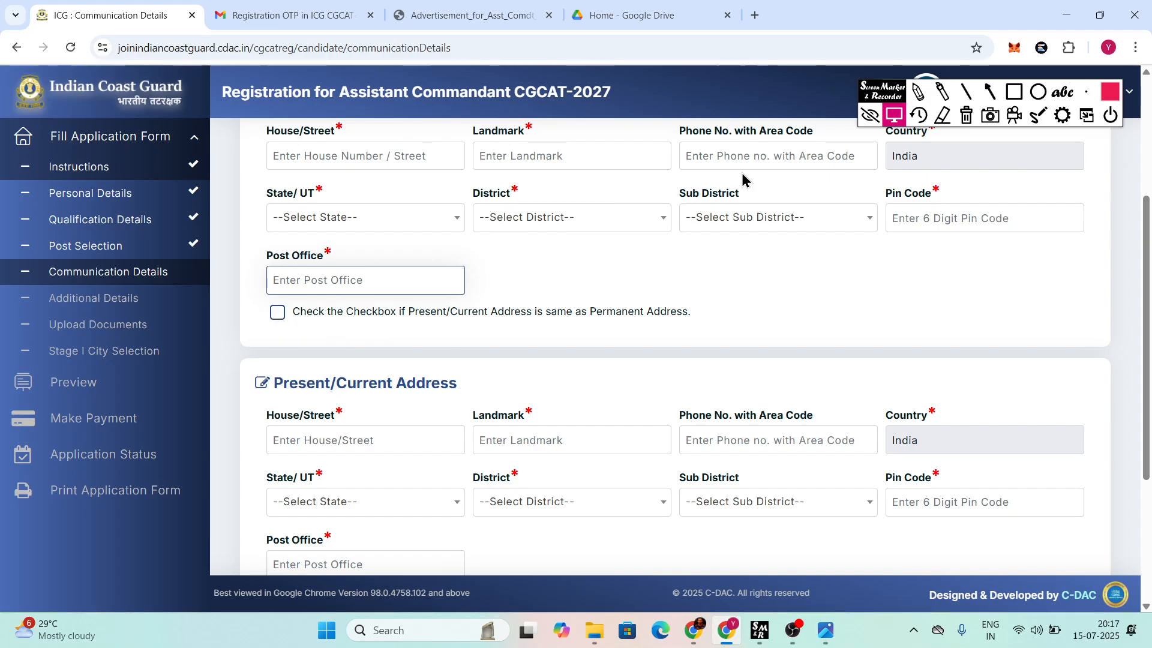
# Step: Outline the checkbox statement about the present address matching the permanent address with a red rectangle, and clear the marking
pyautogui.click(1016, 101)
pyautogui.moveTo(297, 296)
pyautogui.mouseDown()
pyautogui.moveTo(682, 347)
pyautogui.moveTo(706, 332)
pyautogui.mouseUp()
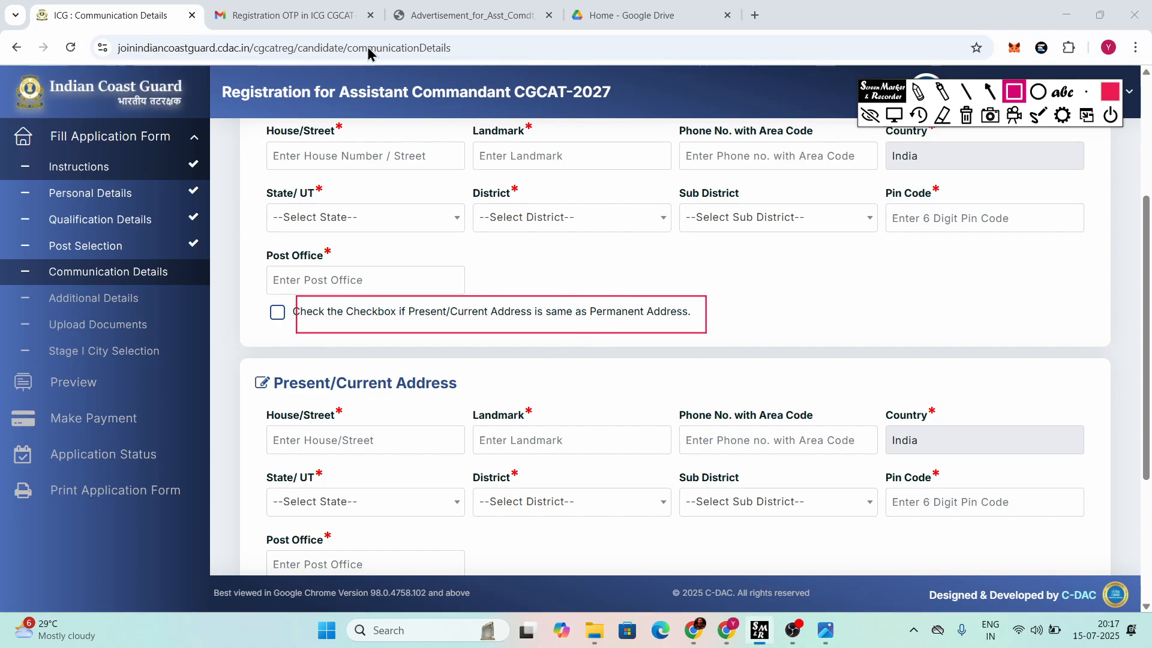
pyautogui.click(967, 115)
pyautogui.click(894, 115)
# Step: Save the communication details with the present address and domicile sections, and acknowledge the confirmation
pyautogui.scroll(-3, 733, 297)
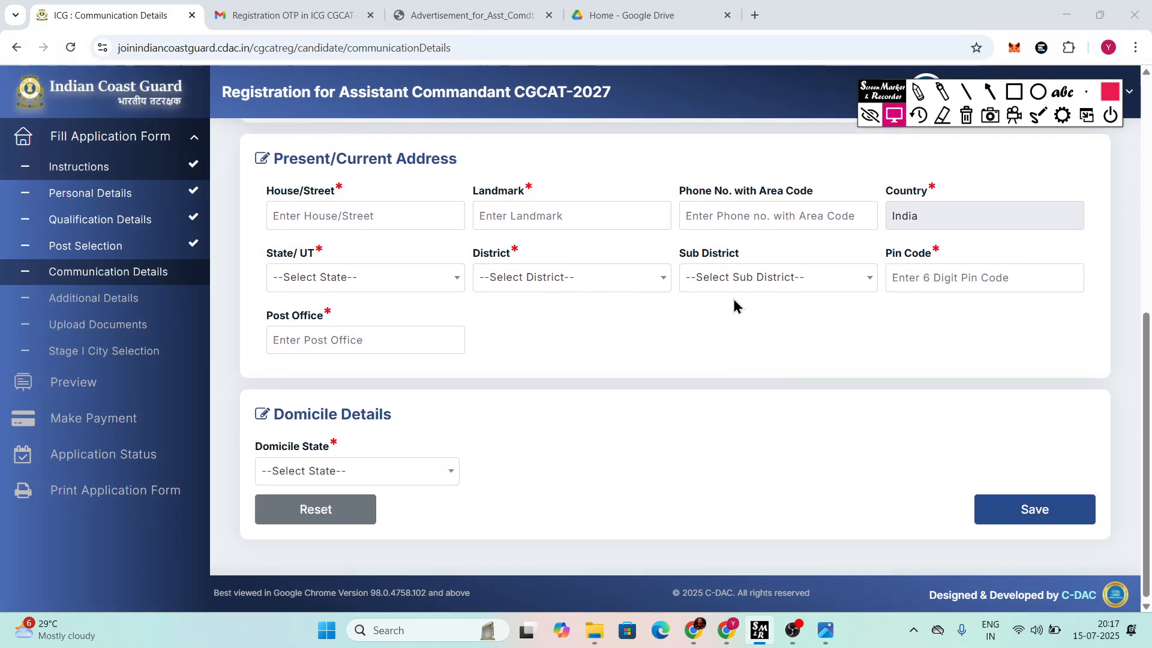
pyautogui.click(1020, 516)
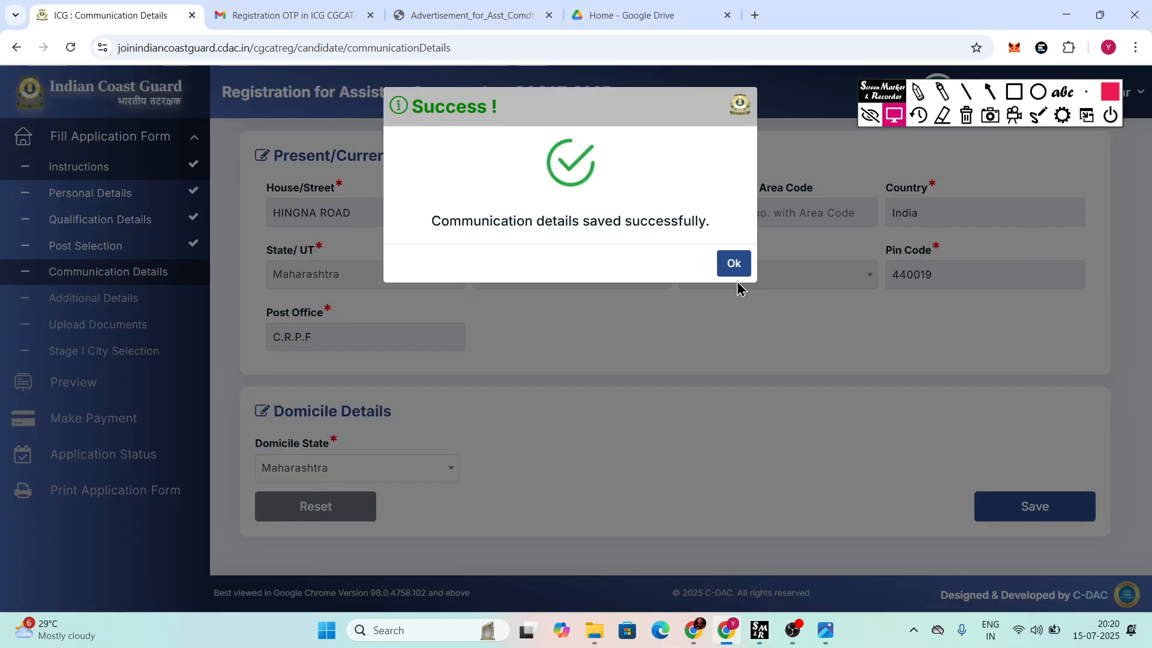
pyautogui.click(738, 267)
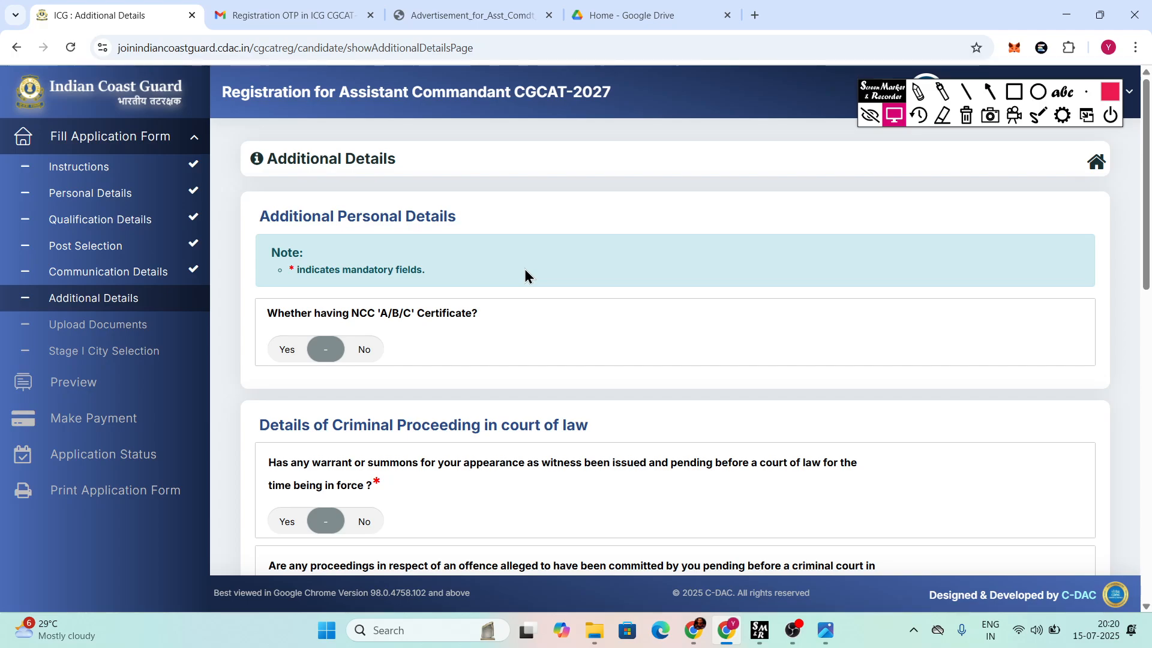
# Step: Outline the question about being debarred by a government agency at the end of Additional Details, and clear the marking
pyautogui.scroll(-12, 552, 270)
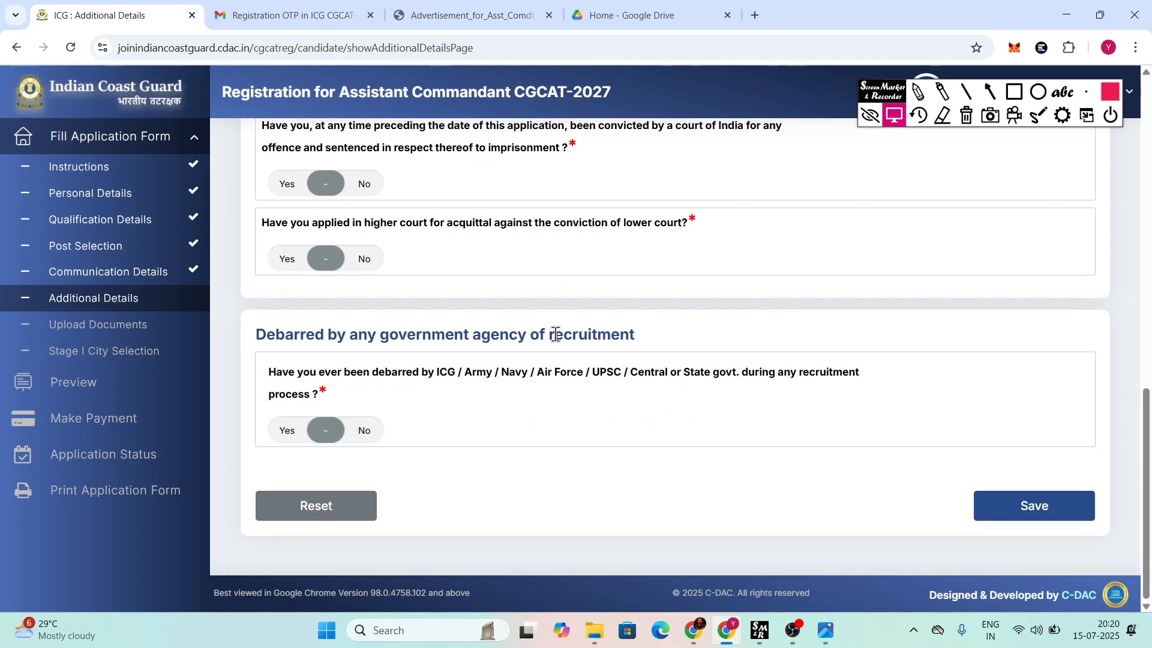
pyautogui.click(1014, 92)
pyautogui.moveTo(231, 311)
pyautogui.mouseDown()
pyautogui.moveTo(868, 467)
pyautogui.moveTo(883, 461)
pyautogui.mouseUp()
pyautogui.click(964, 118)
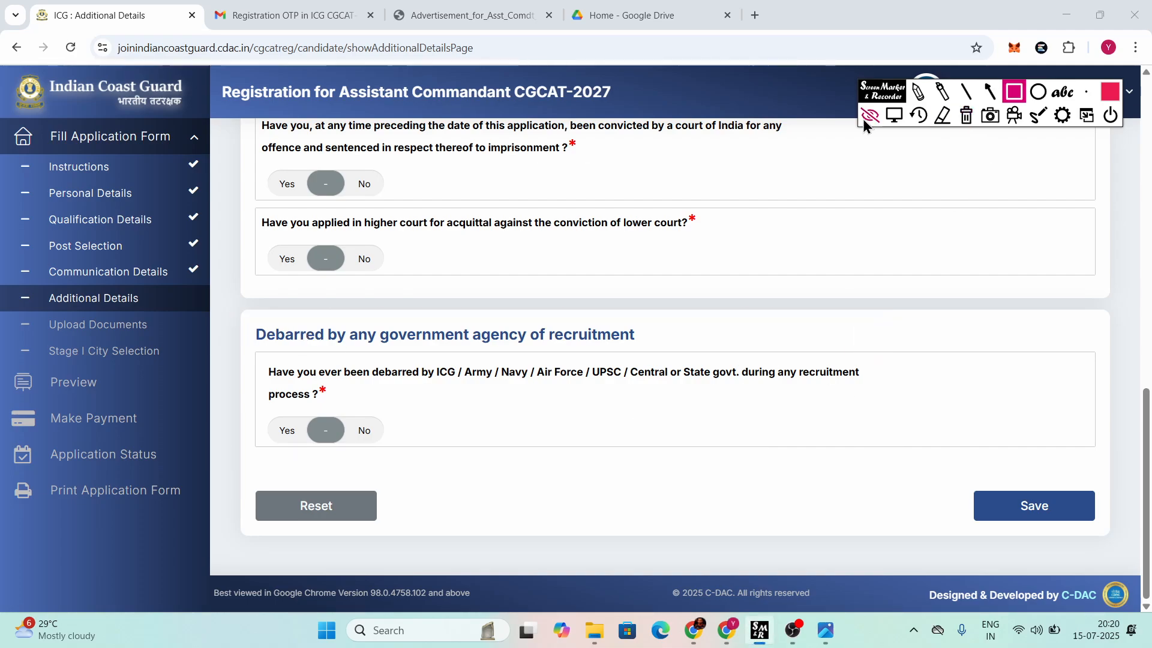
pyautogui.click(893, 115)
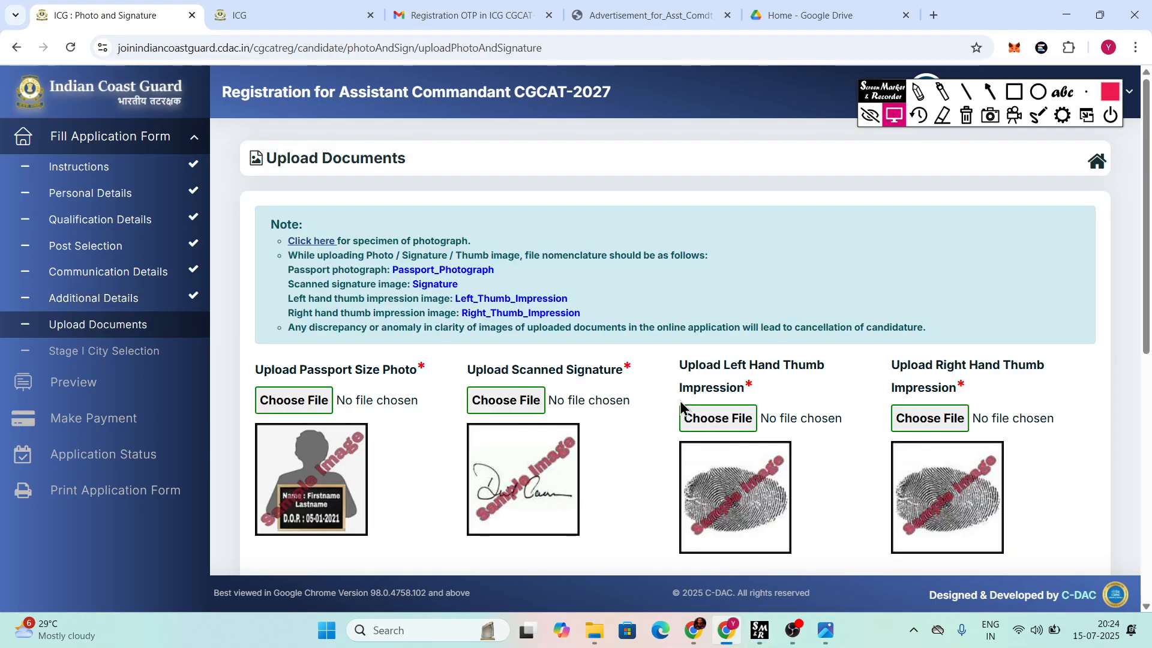
# Step: Outline the passport size photo upload area in Upload Documents with a red rectangle, and clear the marking
pyautogui.moveTo(884, 97); pyautogui.dragTo(894, 85)
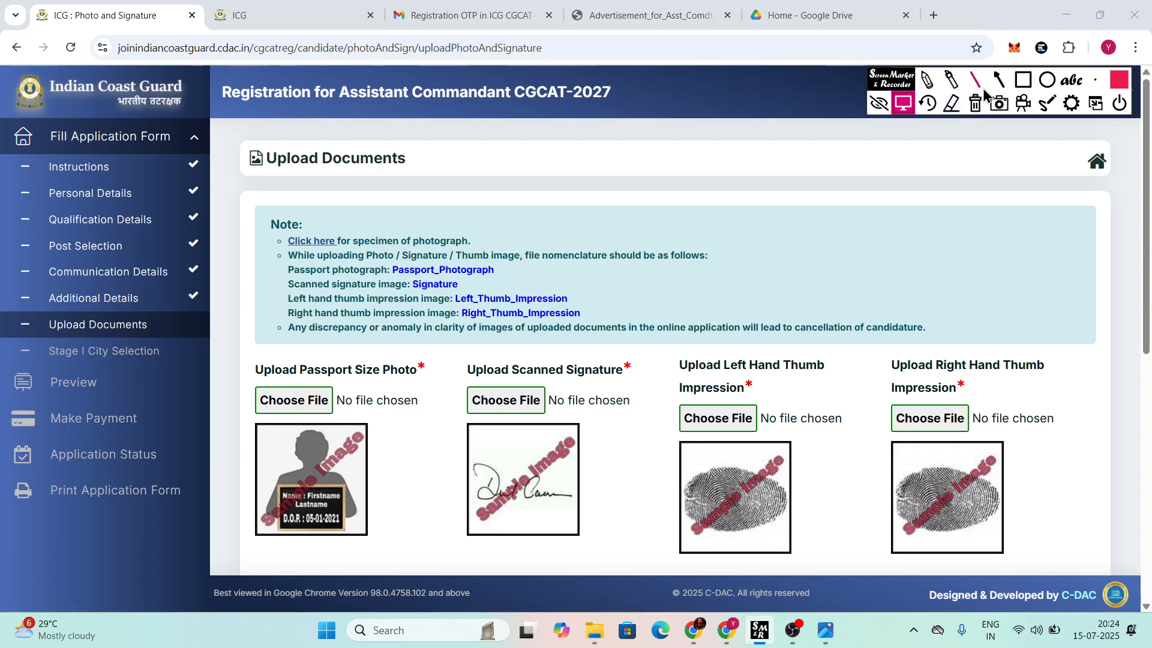
pyautogui.click(1020, 84)
pyautogui.moveTo(247, 354)
pyautogui.mouseDown()
pyautogui.moveTo(406, 538)
pyautogui.moveTo(437, 544)
pyautogui.mouseUp()
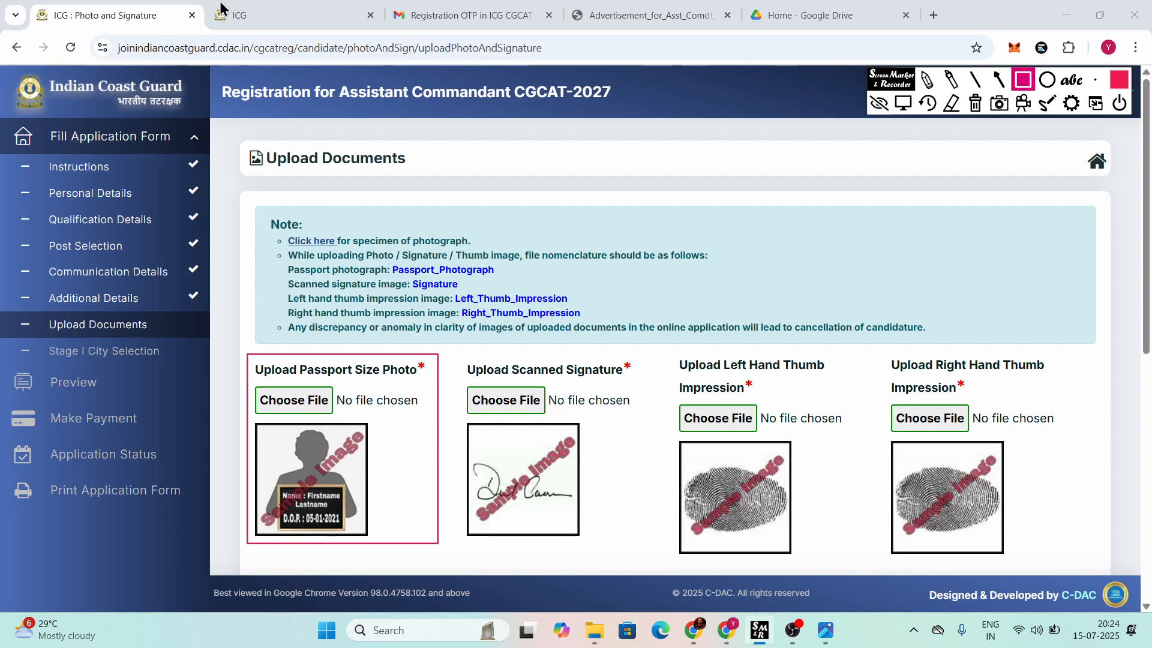
pyautogui.click(975, 105)
pyautogui.click(902, 103)
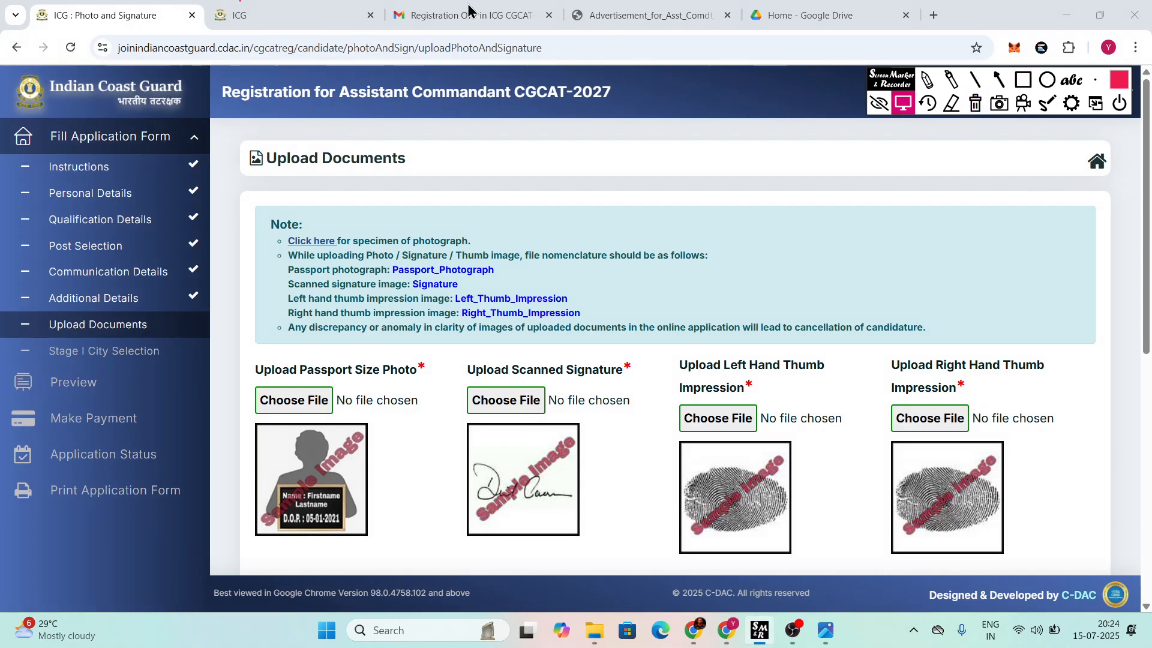
# Step: Examine the Specimen Of Photographs page, enlarging the acceptable photograph and comparing it with the not acceptable examples
pyautogui.click(207, 8)
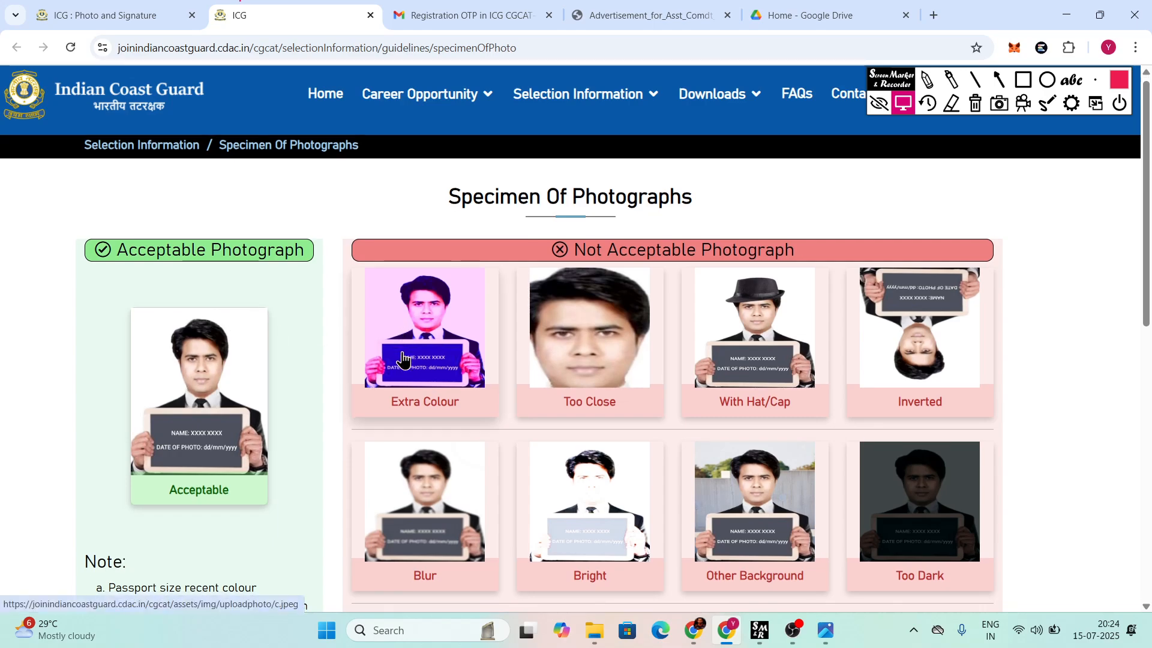
pyautogui.scroll(-1, 402, 359)
pyautogui.click(214, 370)
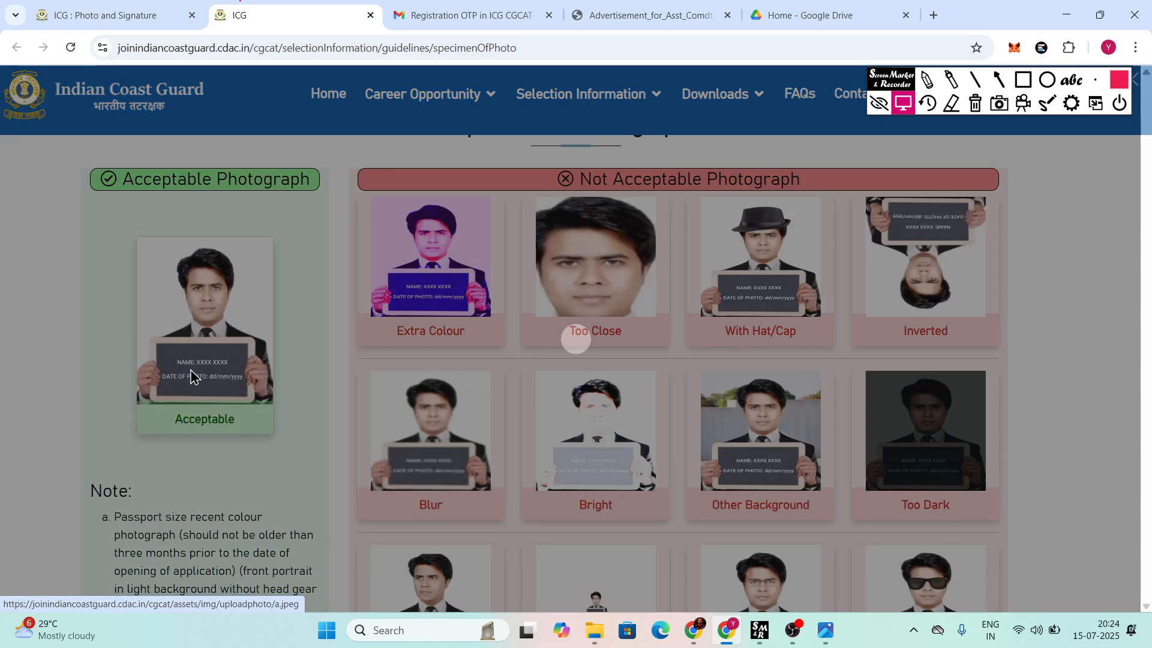
pyautogui.scroll(-2, 636, 490)
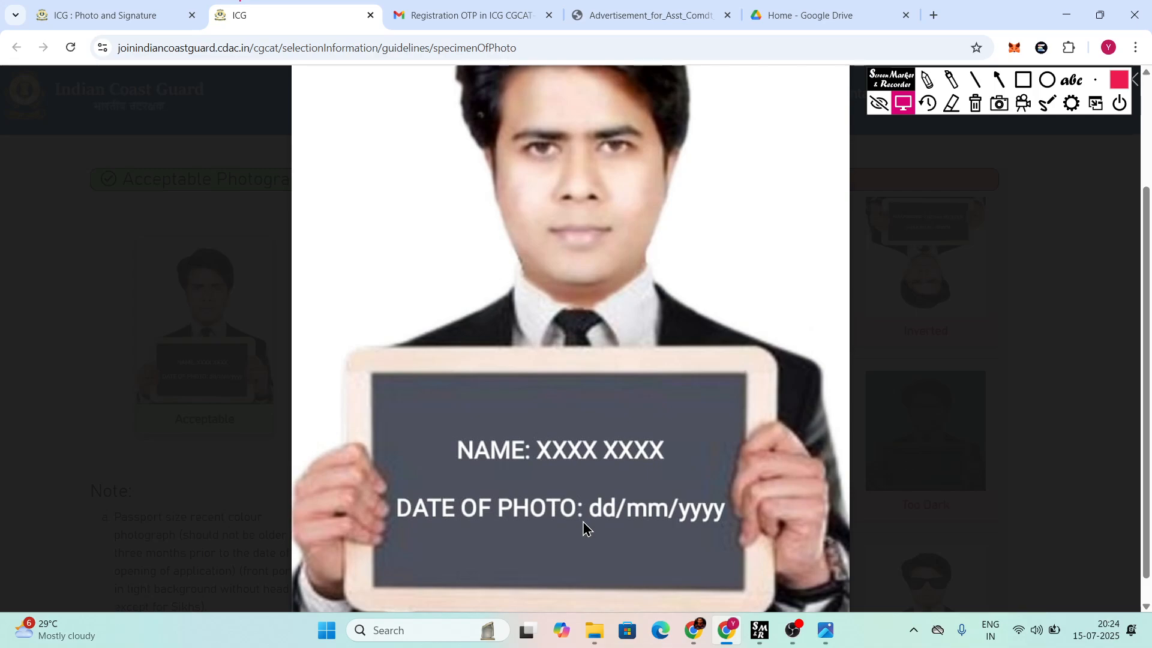
pyautogui.scroll(1, 714, 444)
pyautogui.scroll(-1, 673, 381)
pyautogui.scroll(1, 520, 386)
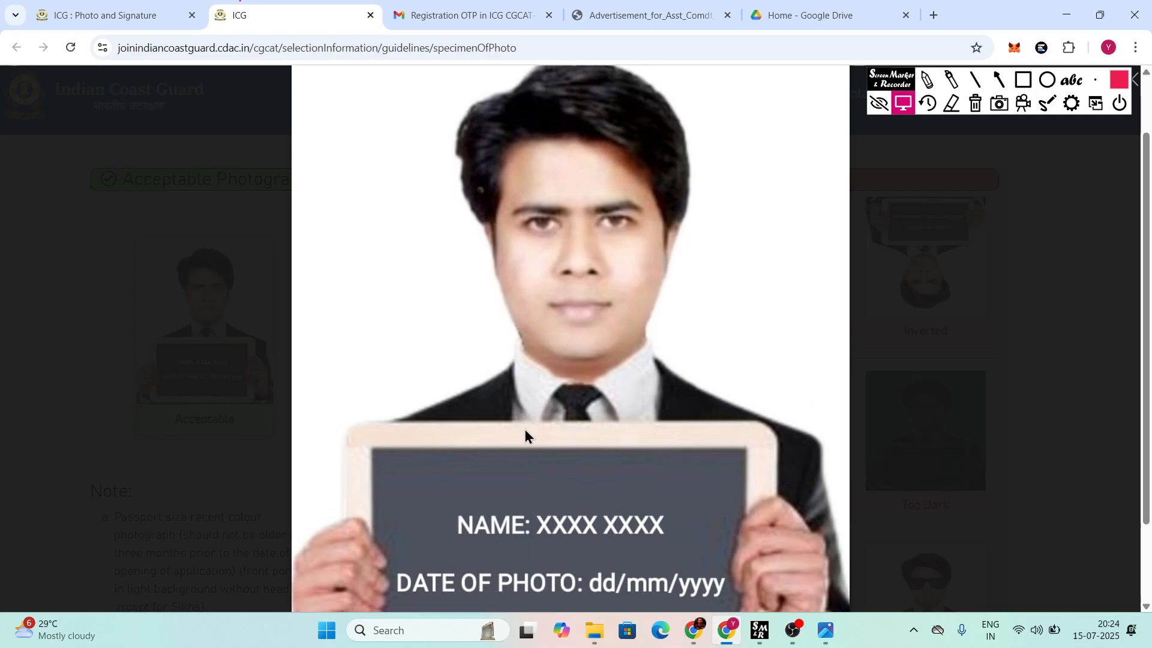
pyautogui.click(201, 427)
pyautogui.scroll(-1, 476, 294)
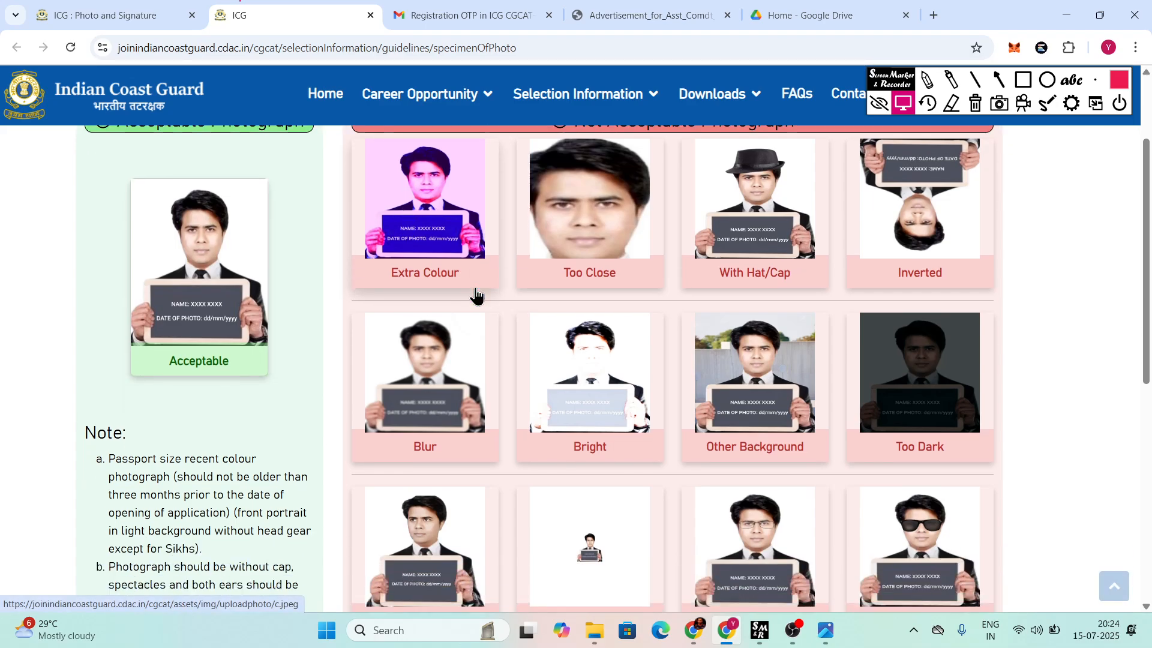
# Step: Return to Upload Documents and examine the required file names for photo, signature and thumb impressions, plus the live image capture notes
pyautogui.click(138, 15)
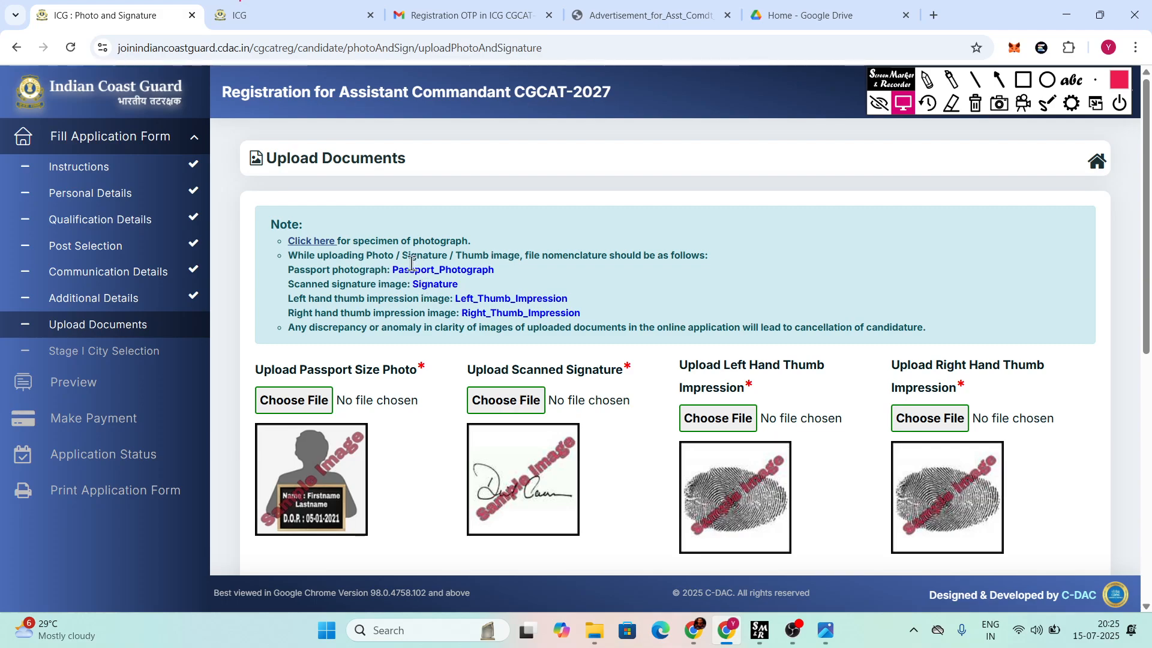
pyautogui.moveTo(392, 269)
pyautogui.mouseDown()
pyautogui.moveTo(494, 268)
pyautogui.moveTo(381, 283)
pyautogui.moveTo(391, 270)
pyautogui.mouseUp()
pyautogui.click(516, 261)
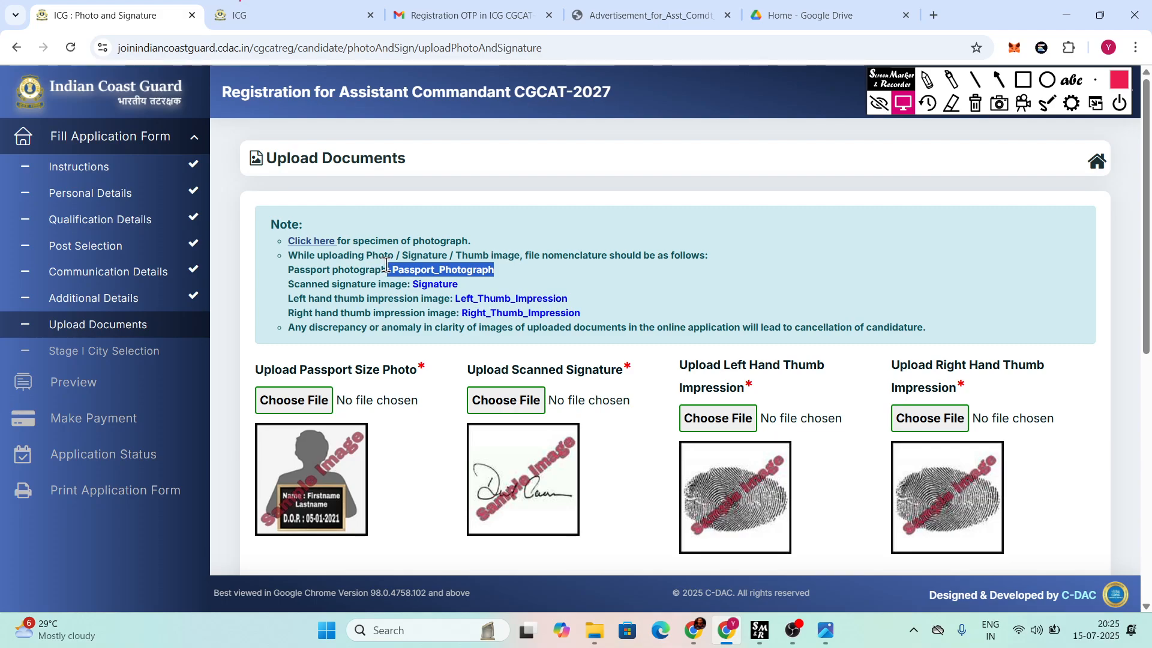
pyautogui.click(527, 256)
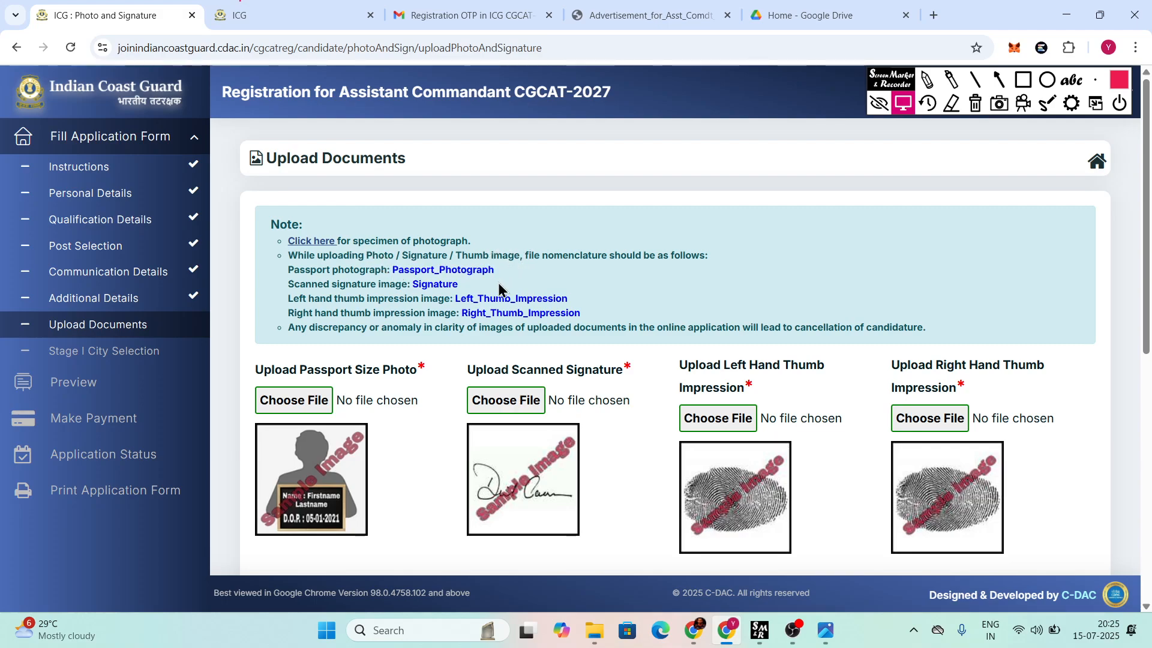
pyautogui.doubleClick(440, 286)
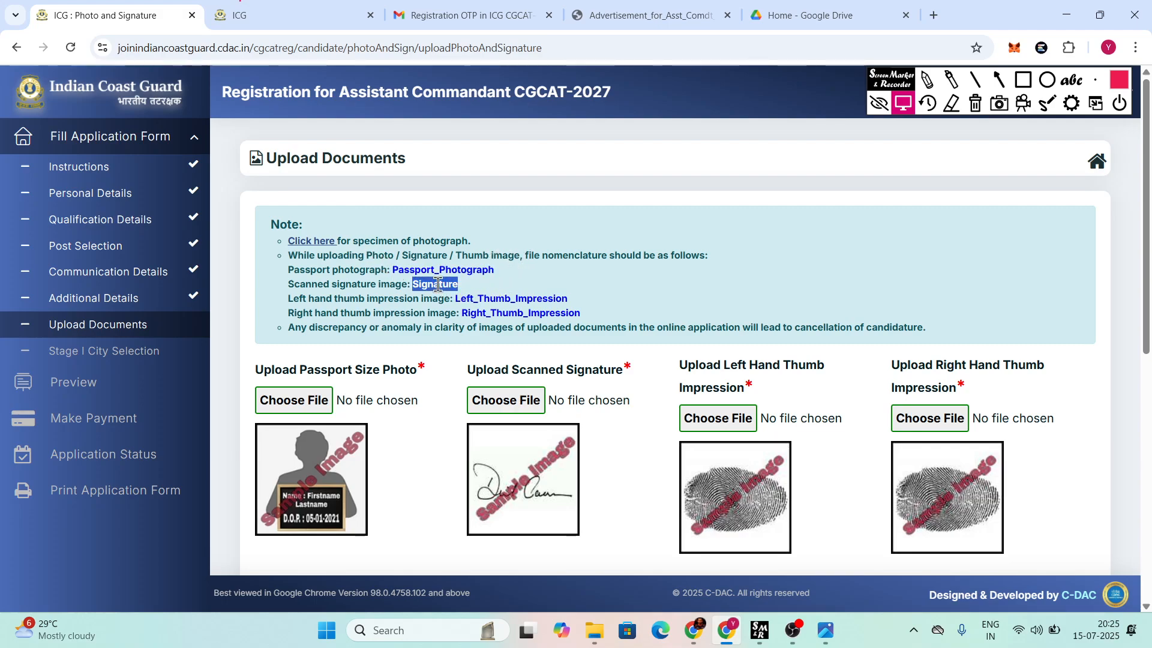
pyautogui.tripleClick(492, 297)
pyautogui.doubleClick(528, 314)
pyautogui.scroll(-8, 528, 313)
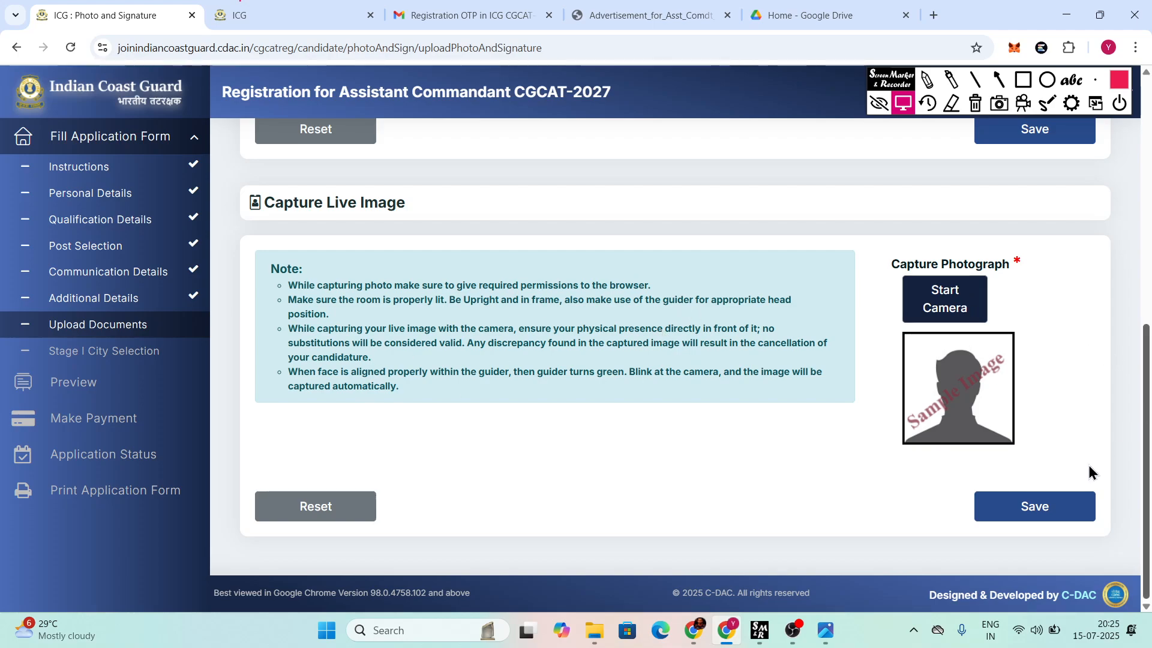
# Step: Outline the Stage I City Selection, Preview and Make Payment stages with red rectangles, and clear the markings
pyautogui.click(1023, 80)
pyautogui.moveTo(7, 342); pyautogui.dragTo(182, 365)
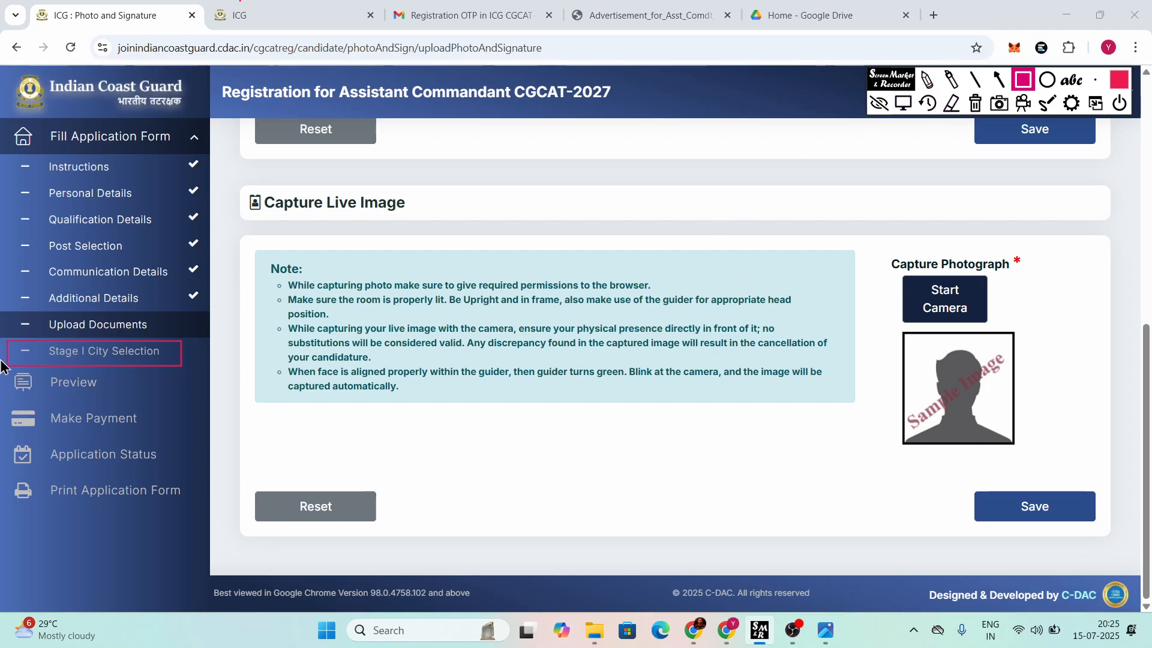
pyautogui.moveTo(4, 362)
pyautogui.mouseDown()
pyautogui.moveTo(148, 414)
pyautogui.moveTo(161, 400)
pyautogui.mouseUp()
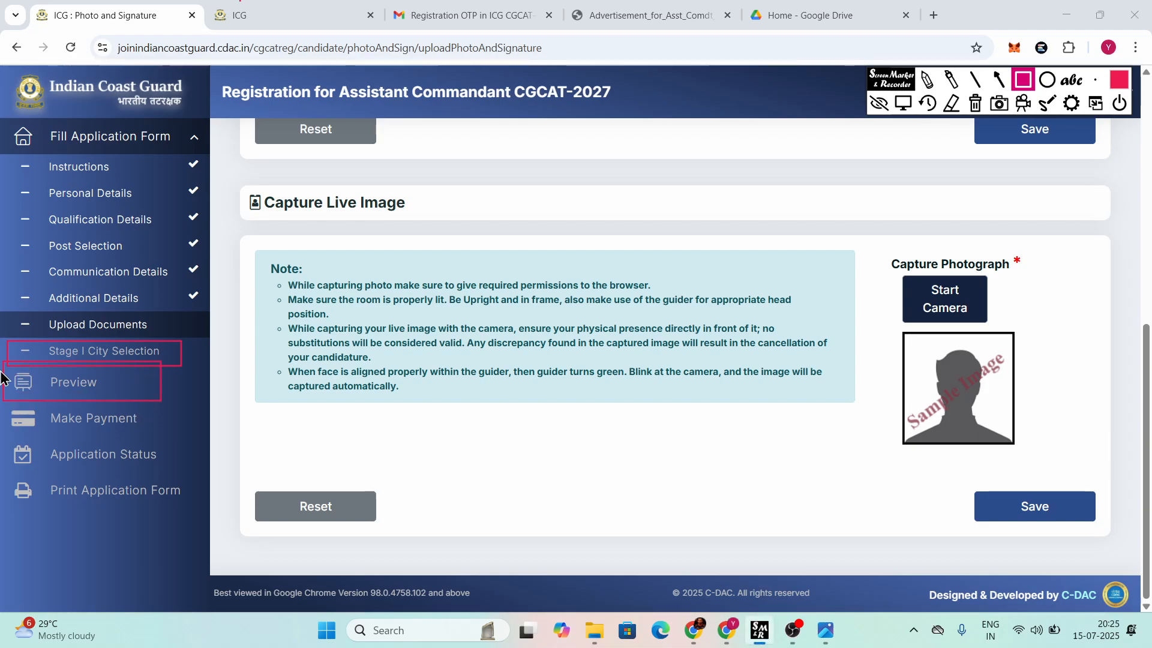
pyautogui.moveTo(6, 401); pyautogui.dragTo(165, 441)
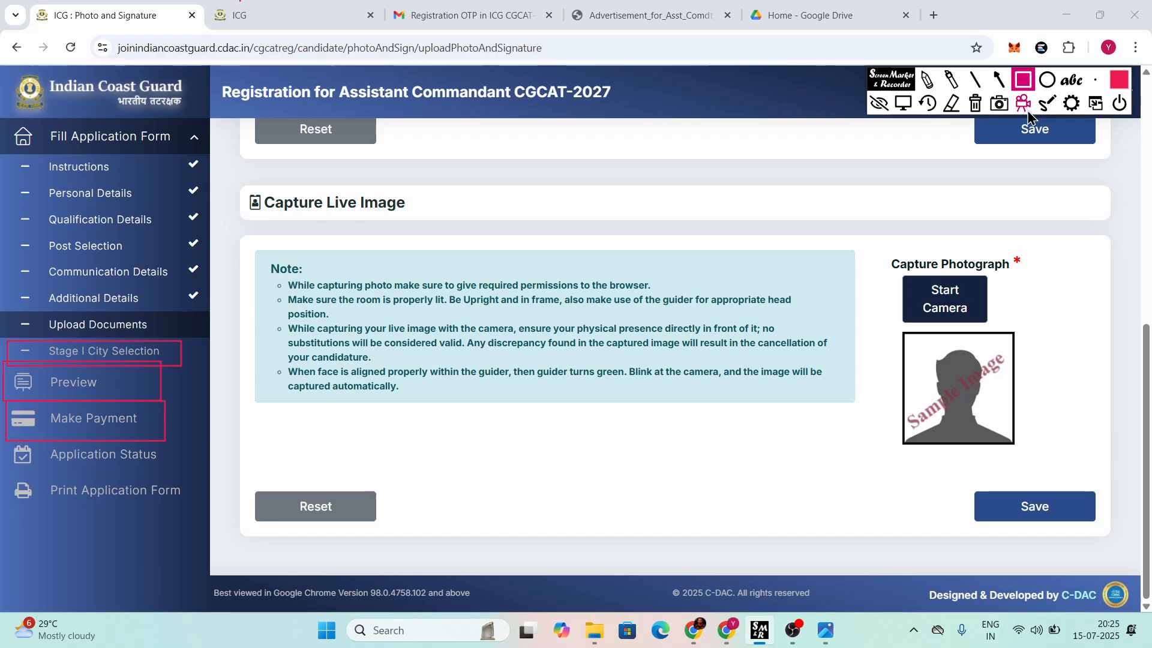
pyautogui.click(974, 105)
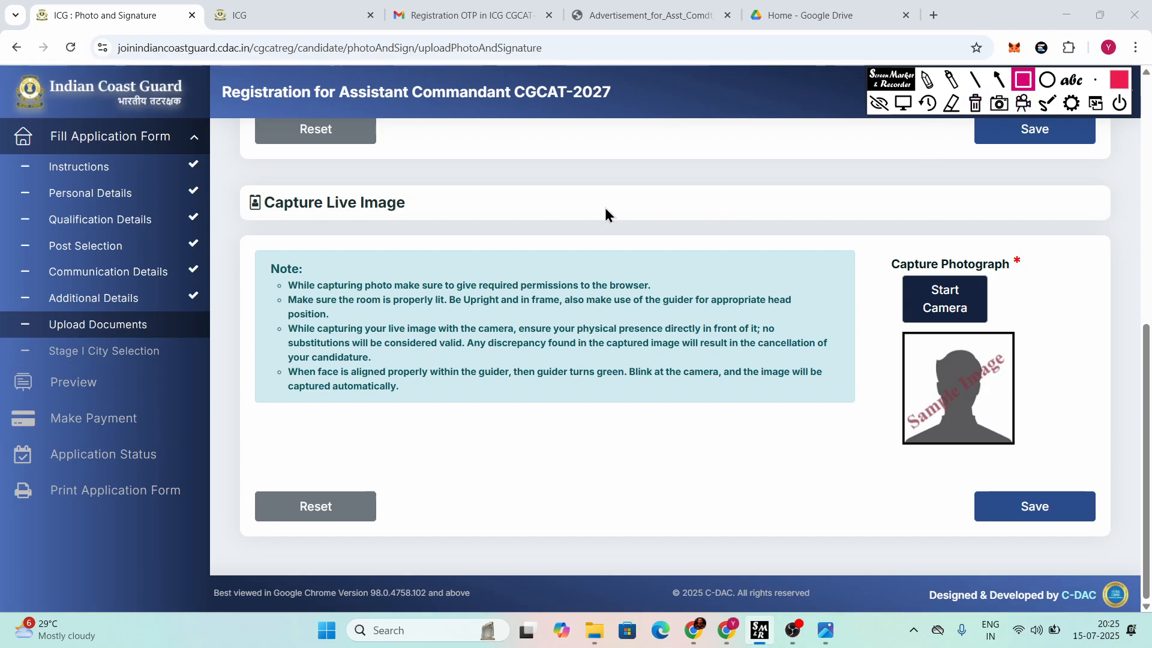